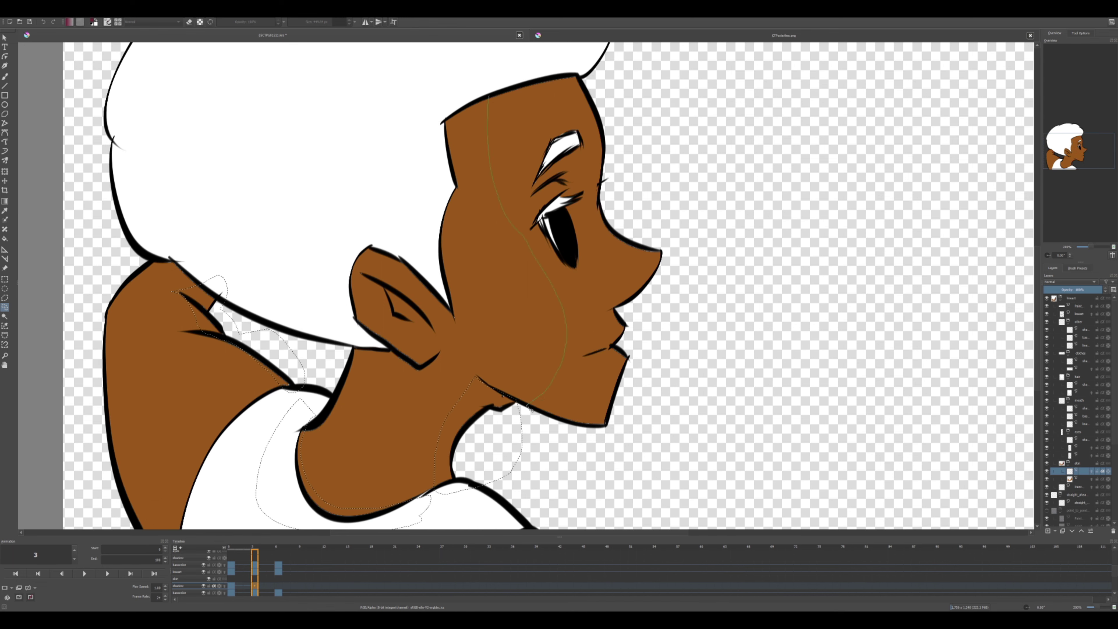
- Fill the character's selected face and neck shadow areas on frame 3 with dark maroon and play back the animation
key("shift+BackSpace")
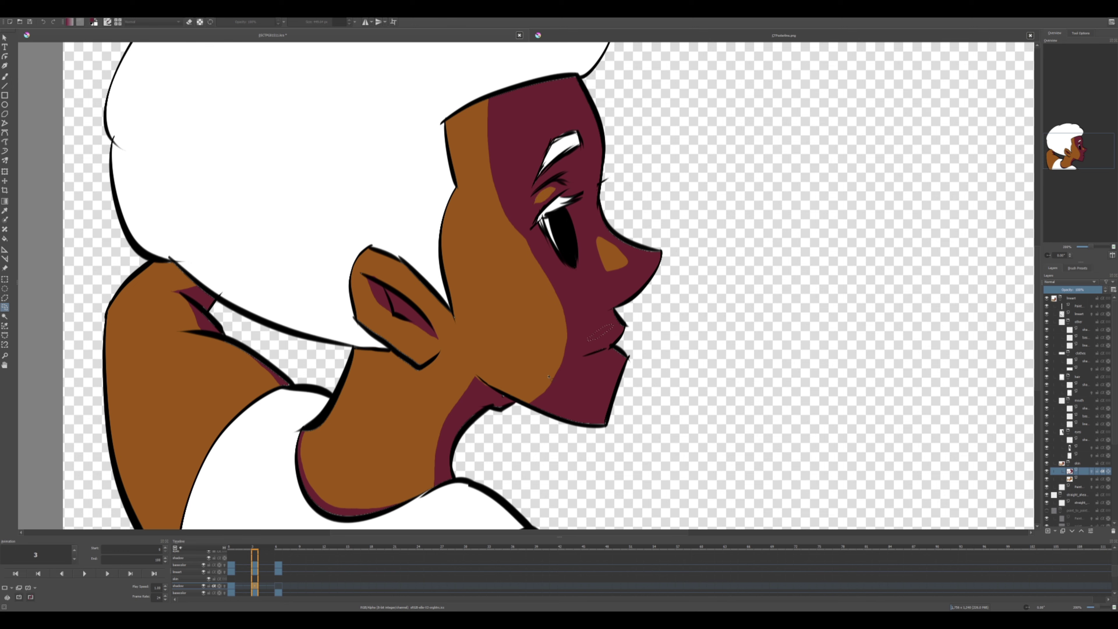
left_click(277, 568)
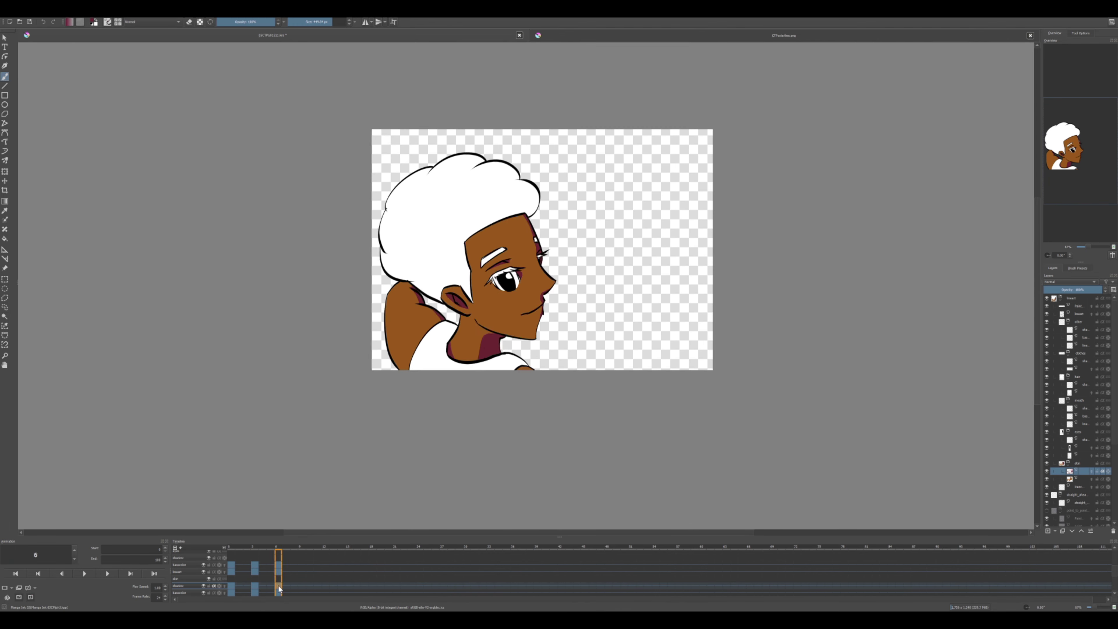
left_click(255, 586)
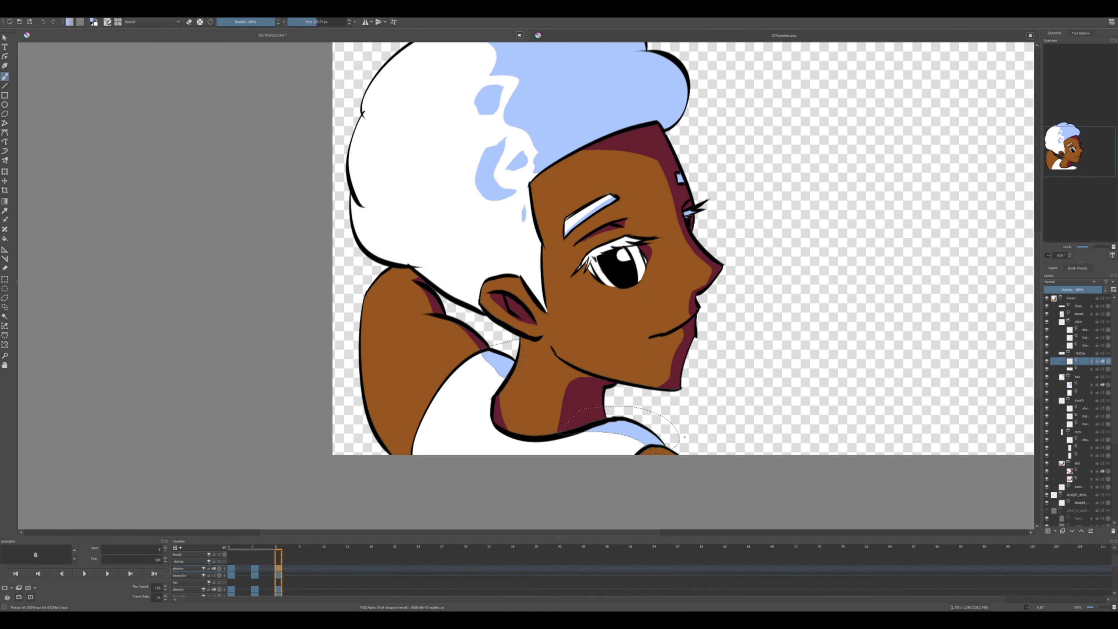
left_click(84, 573)
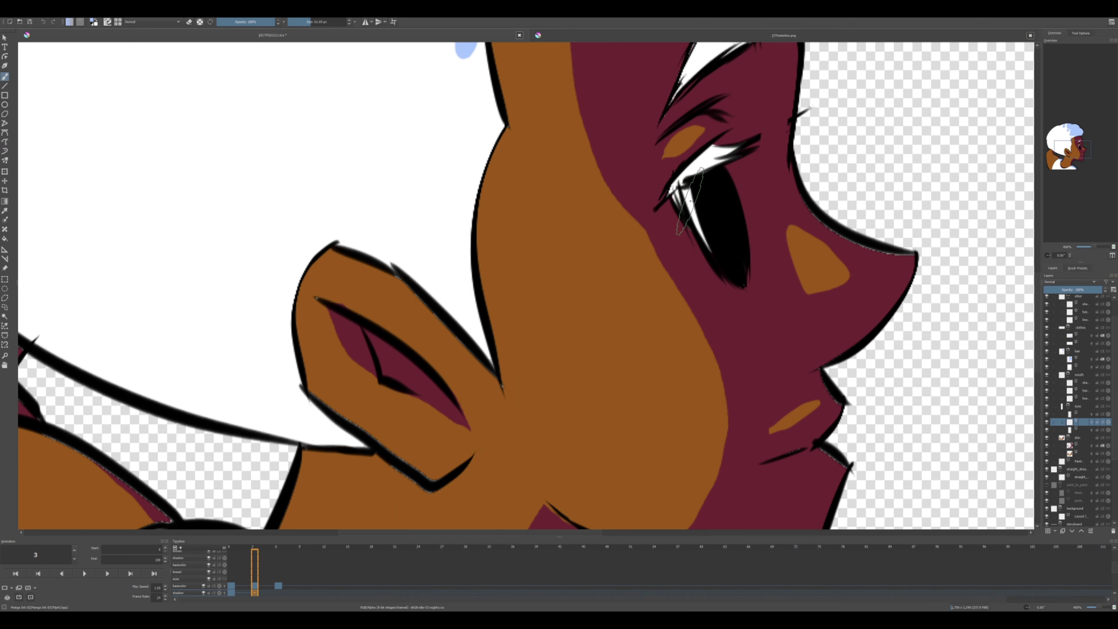
- Paint light blue shadows over the eyebrow and the whites of the eyes on frame 6
left_click(278, 597)
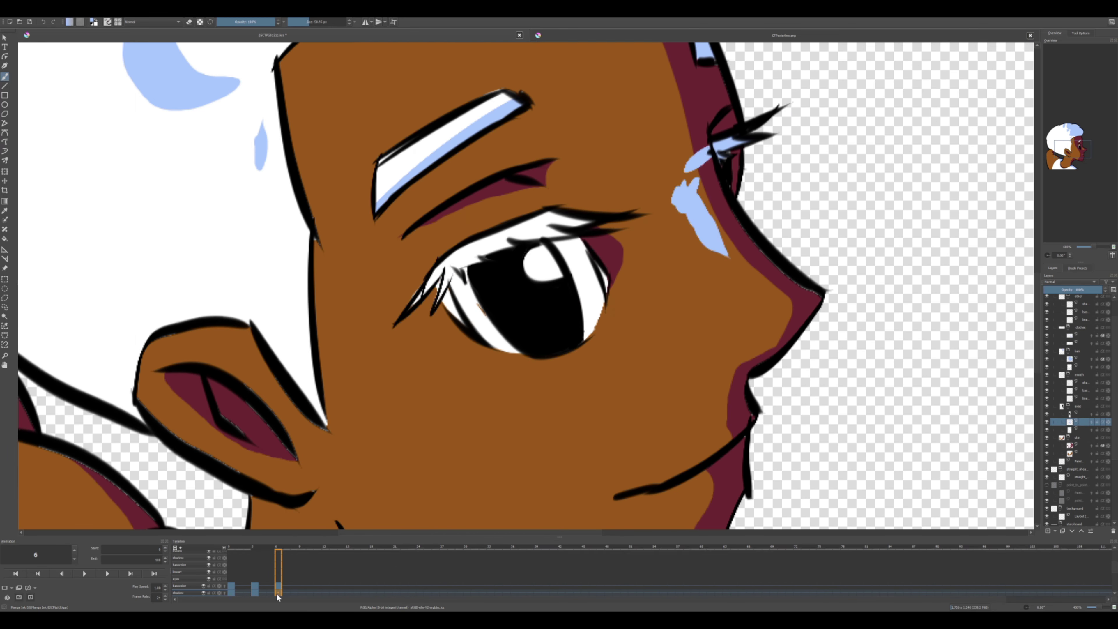
left_click_drag(1080, 434, 1080, 427)
left_click_drag(458, 270, 470, 306)
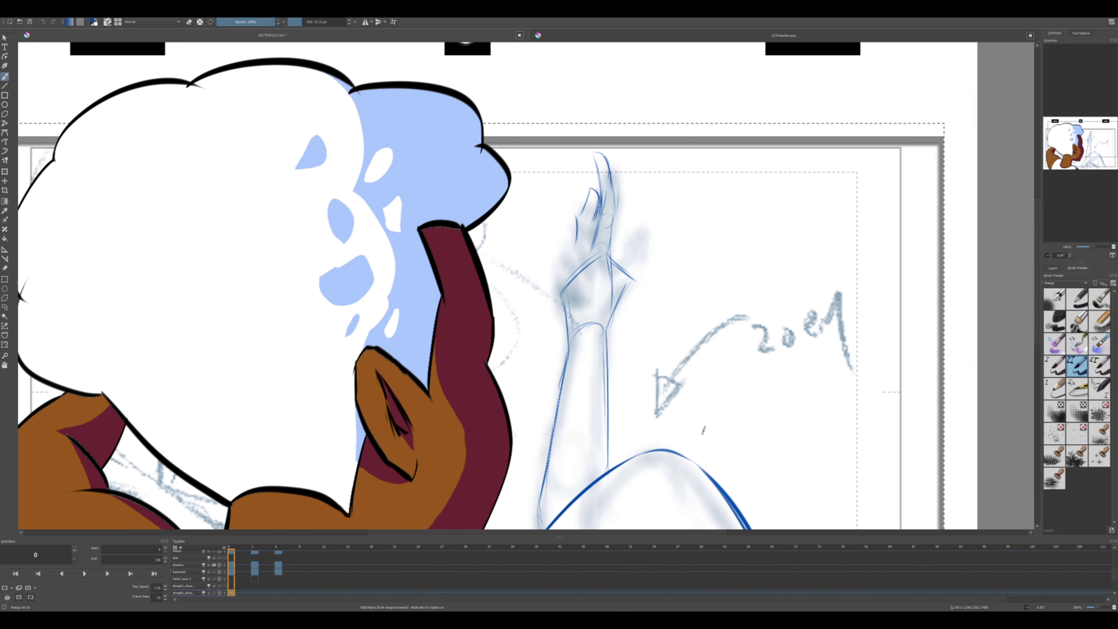
- Sketch the raised hand in blue with an extended index finger, a spread thumb and folded fingers
left_click_drag(642, 200, 662, 207)
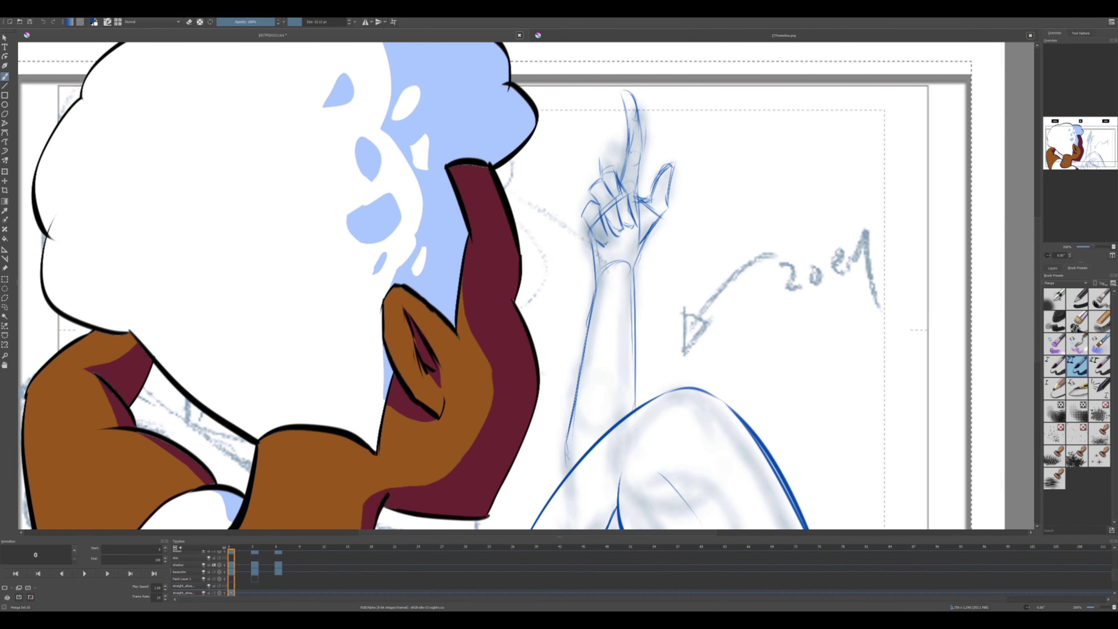
key("1")
- Name the new layer "line" and ink the raised arm and bent legs in black over the blue sketch
left_click(1052, 268)
left_click(1062, 315)
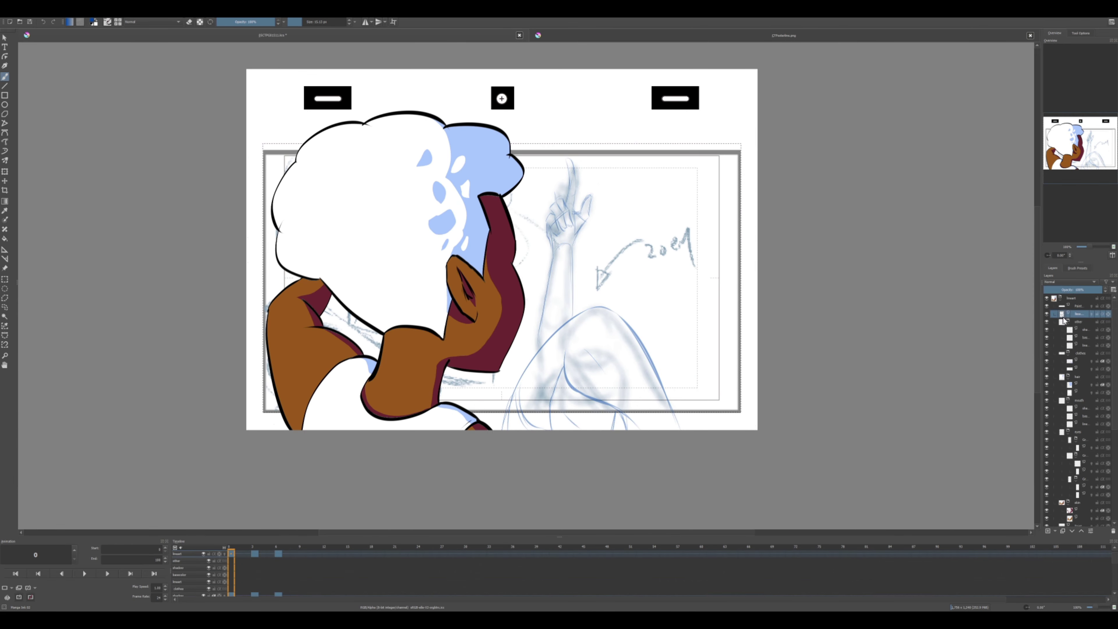
left_click_drag(1048, 307, 1048, 304)
type("line")
key("Return")
key("2")
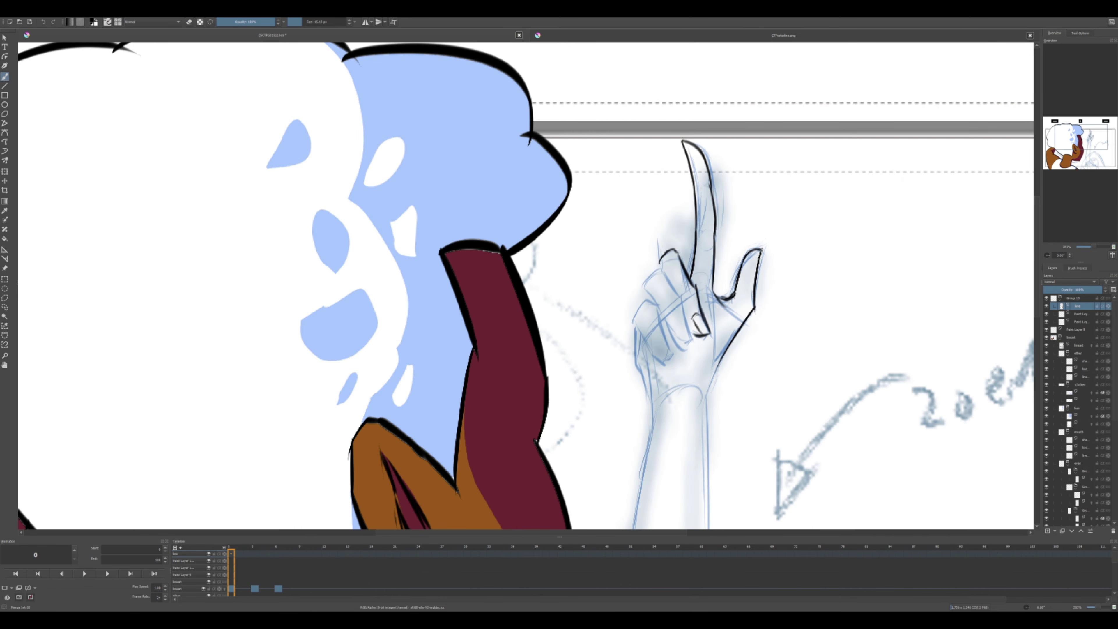
scroll(913, 389, "down", 10)
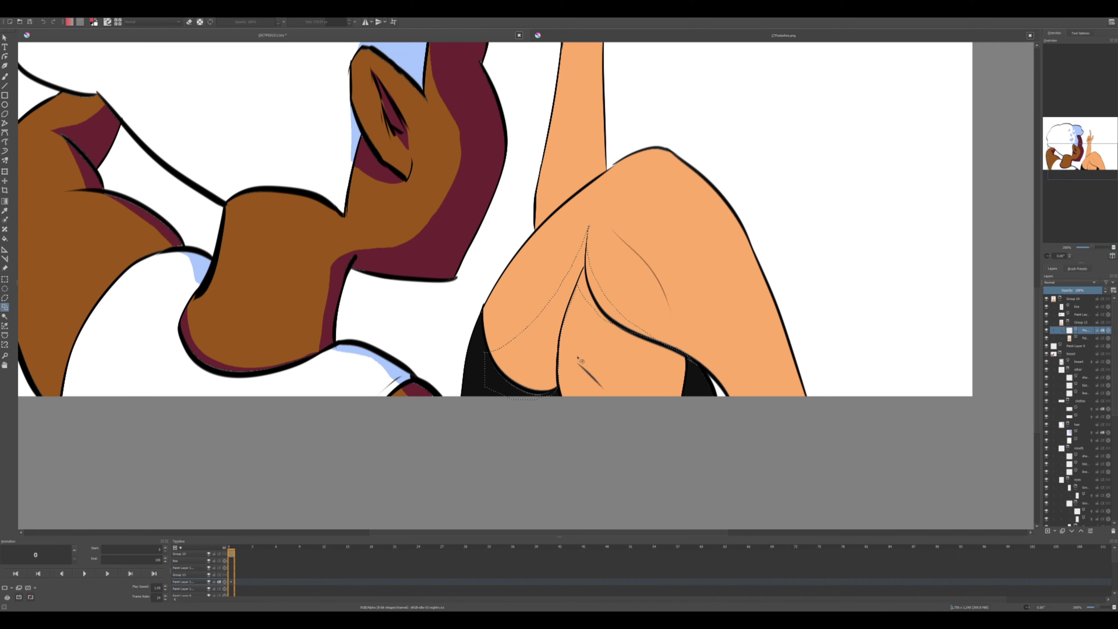
- Fill the arm and leg shadow areas with pinkish red and add soft shading to the knee
key("shift+BackSpace")
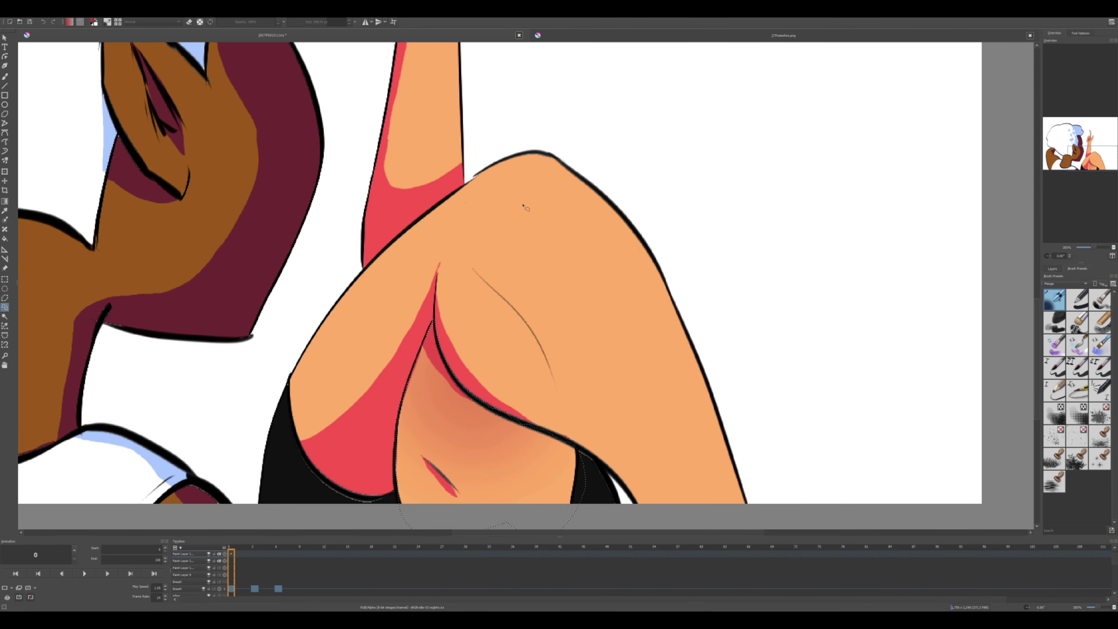
left_click_drag(528, 198, 552, 268)
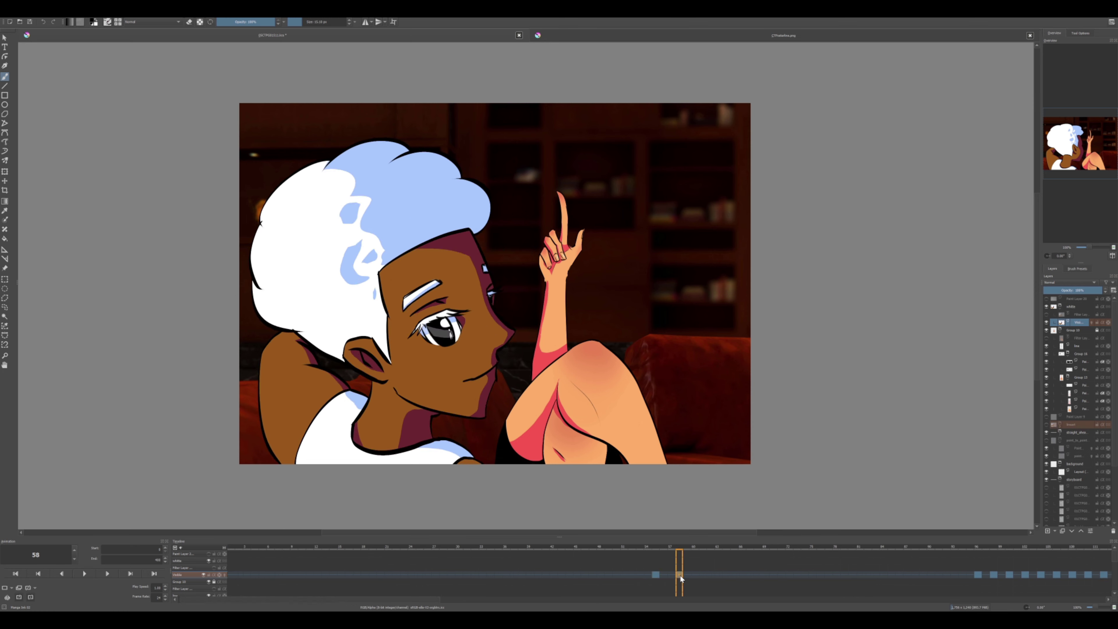
- Collapse the expanded layer groups, including the storyboard group, to tidy the layer stack
left_click(443, 577)
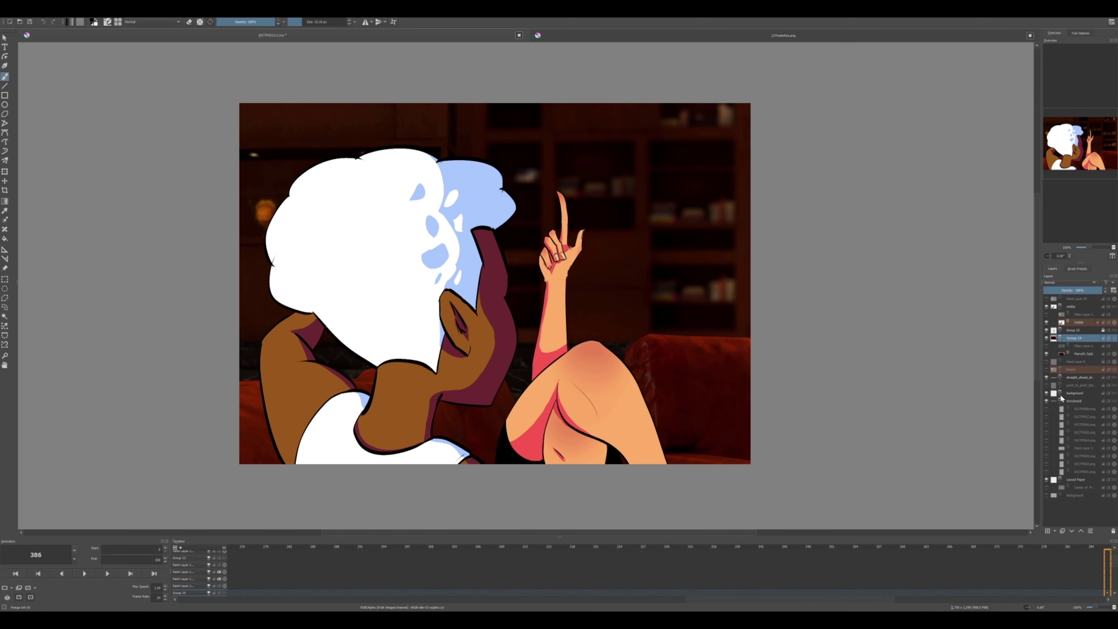
left_click(1060, 400)
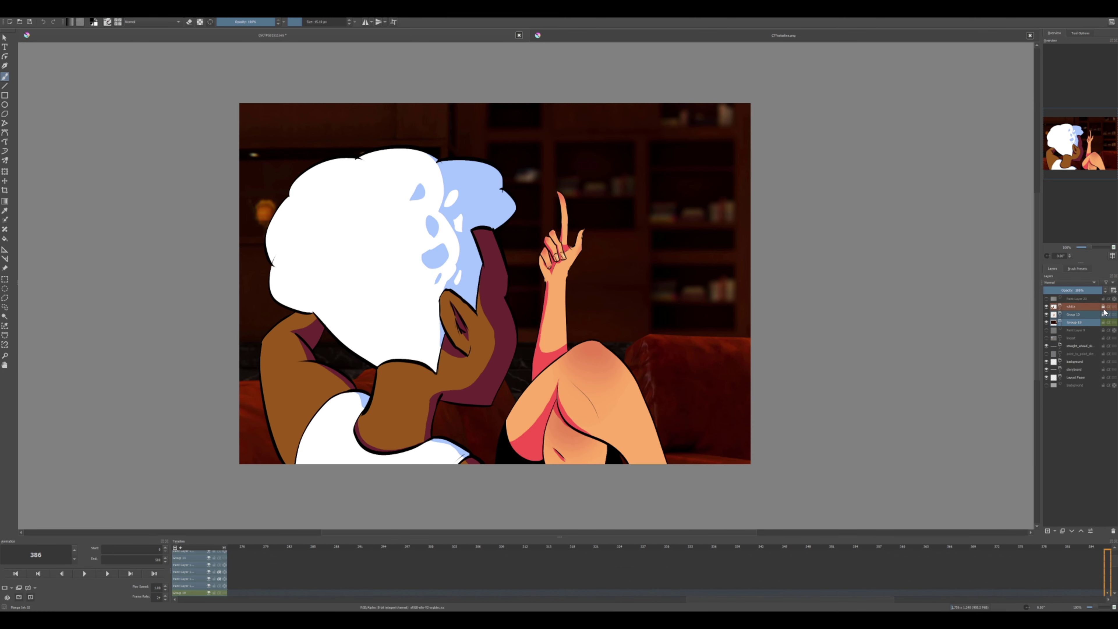
key("plus")
key("plus")
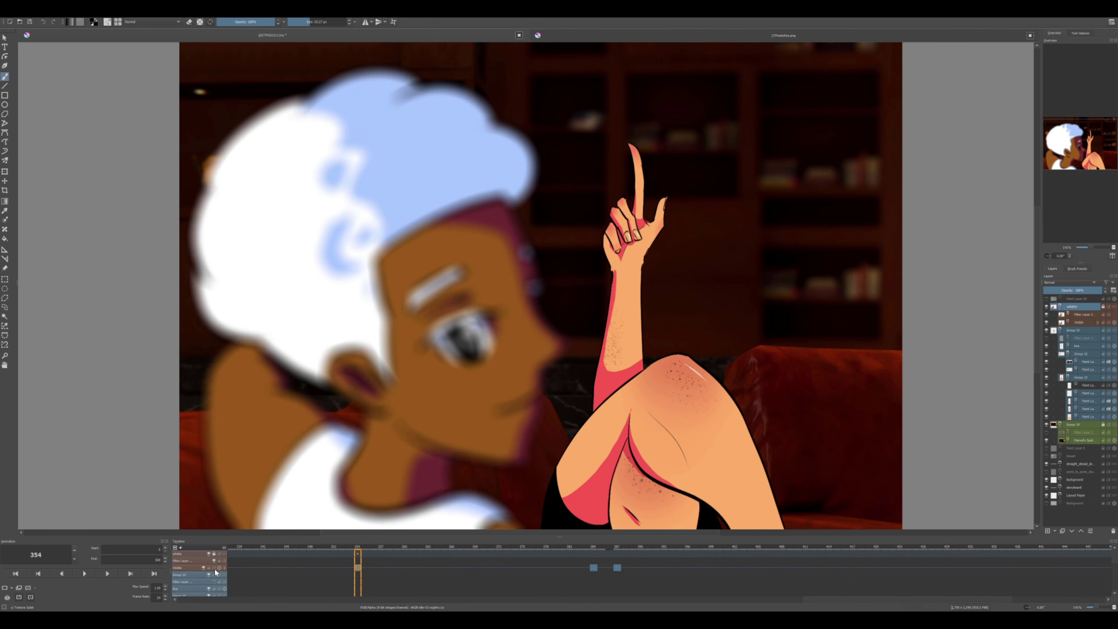
- Go to frame 384 of the blurred character's animation and save the file
left_click(951, 561)
left_click(710, 571)
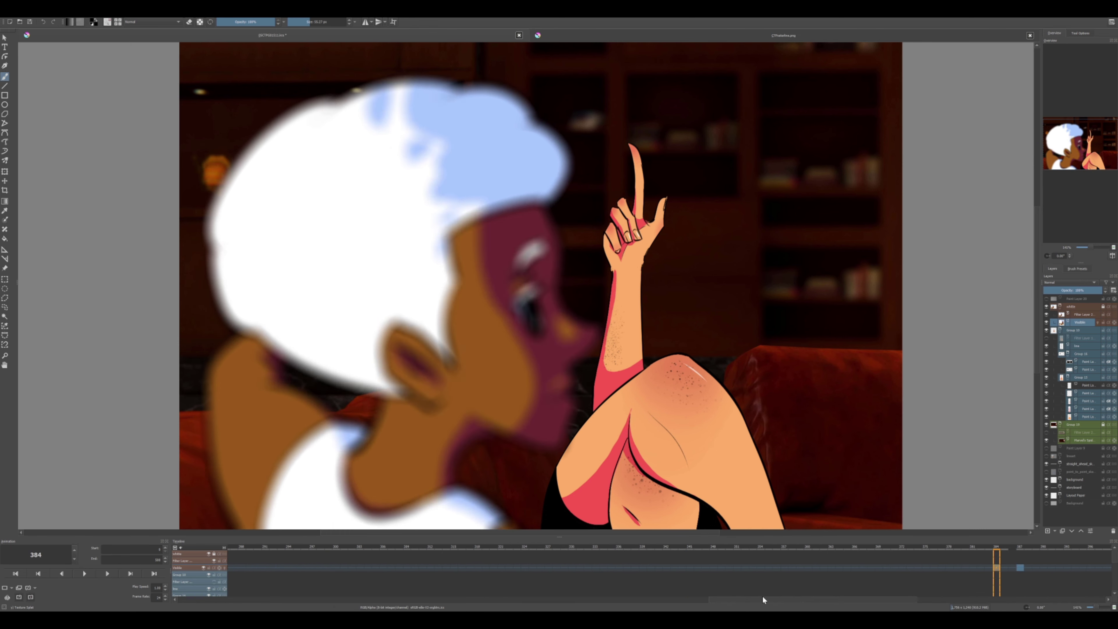
key("ctrl+s")
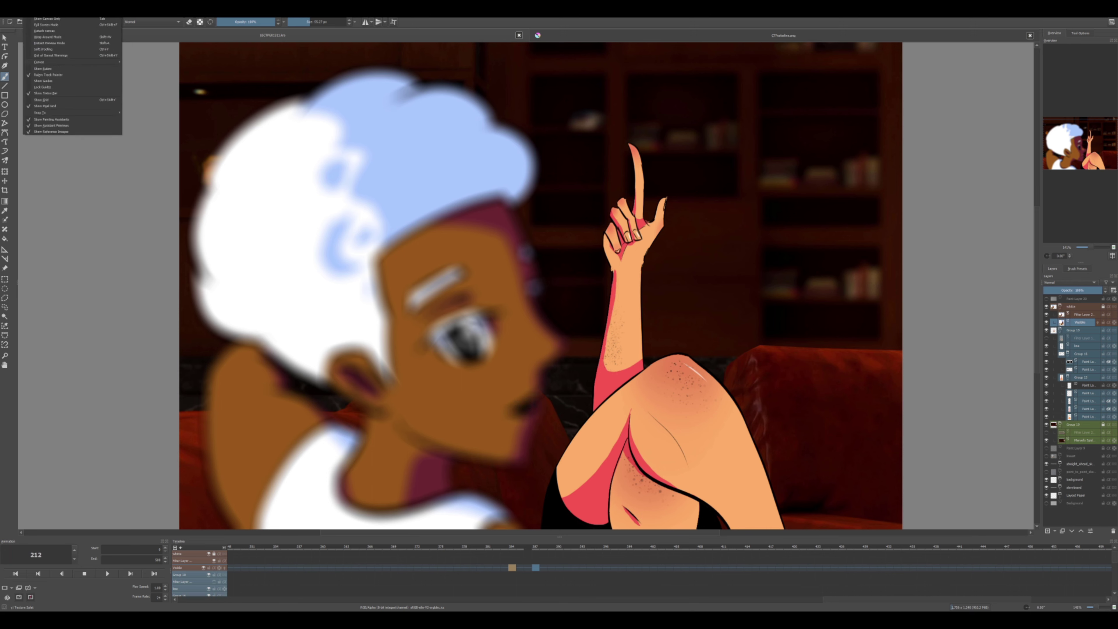
- Render the animation as an MPEG-4 video
left_click(8, 18)
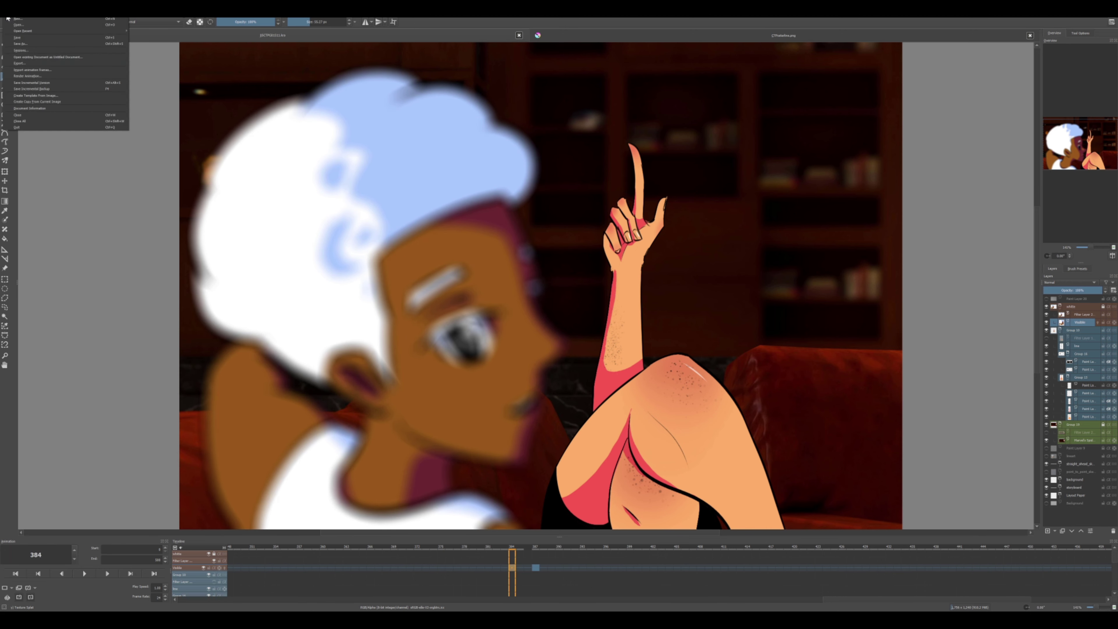
left_click(28, 76)
left_click(605, 352)
key("Escape")
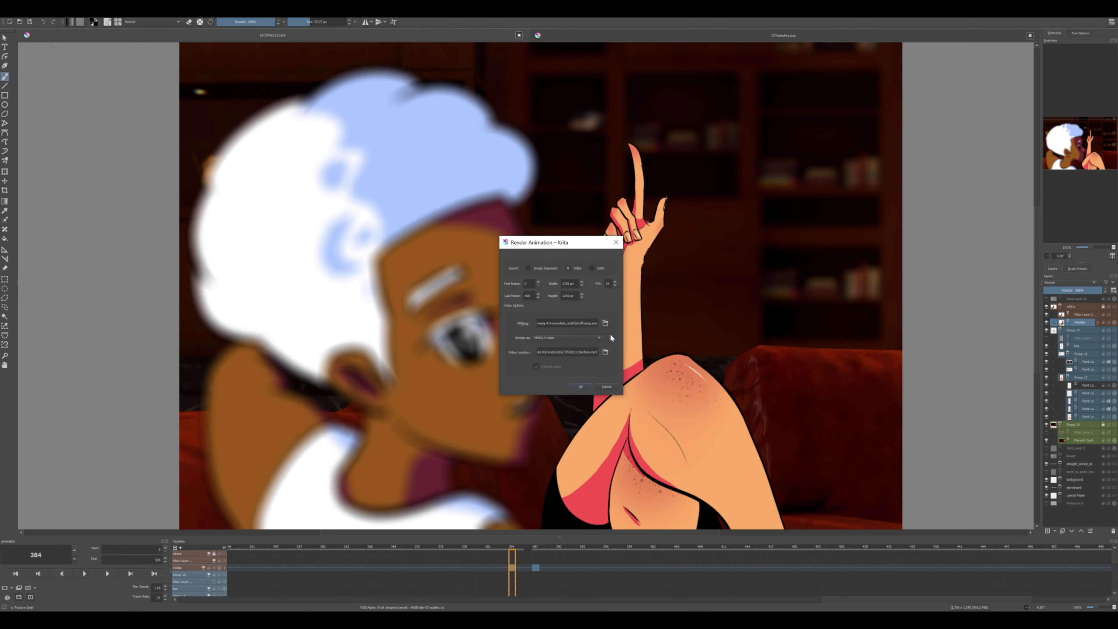
left_click(581, 387)
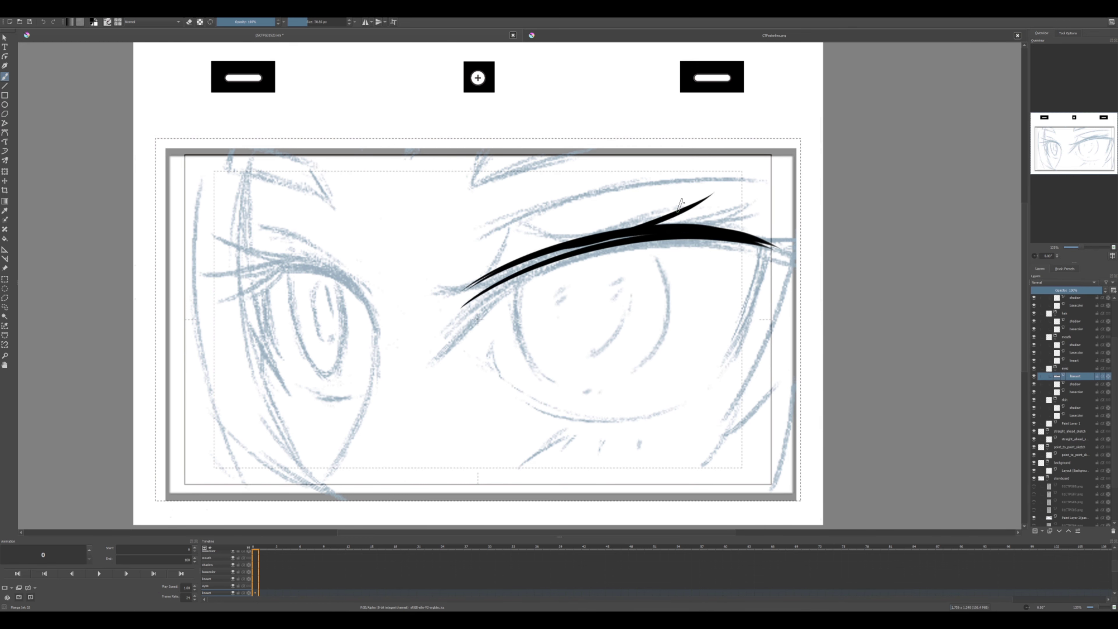
- Ink the upper lashes and eye outlines of both eyes in black over the close-up sketch
key("m")
left_click_drag(823, 224, 710, 271)
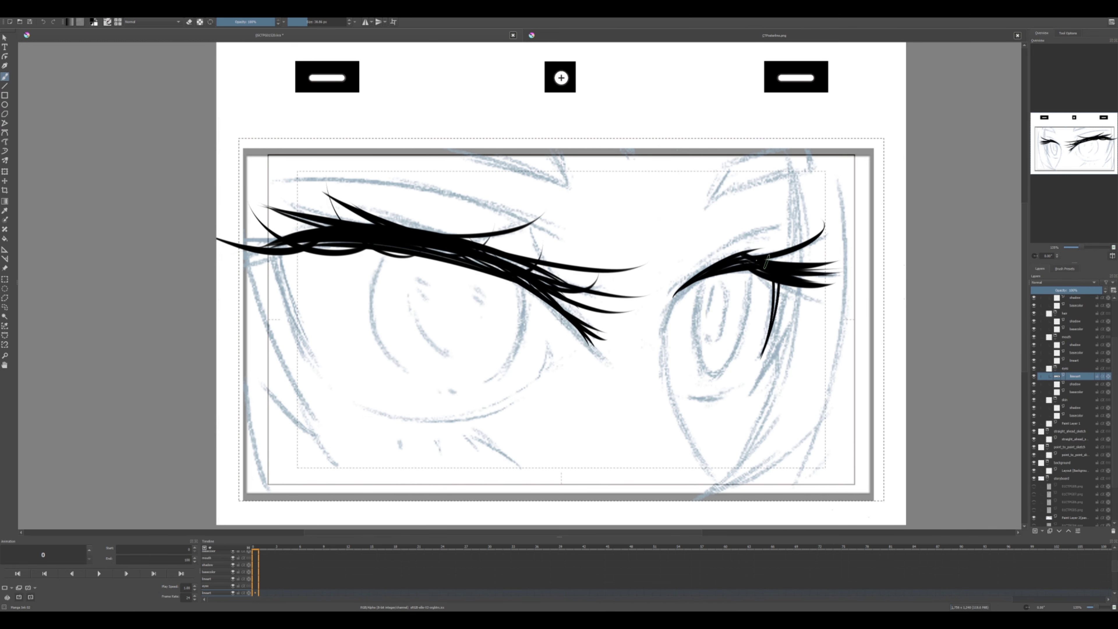
scroll(768, 457, "down", 2)
key("m")
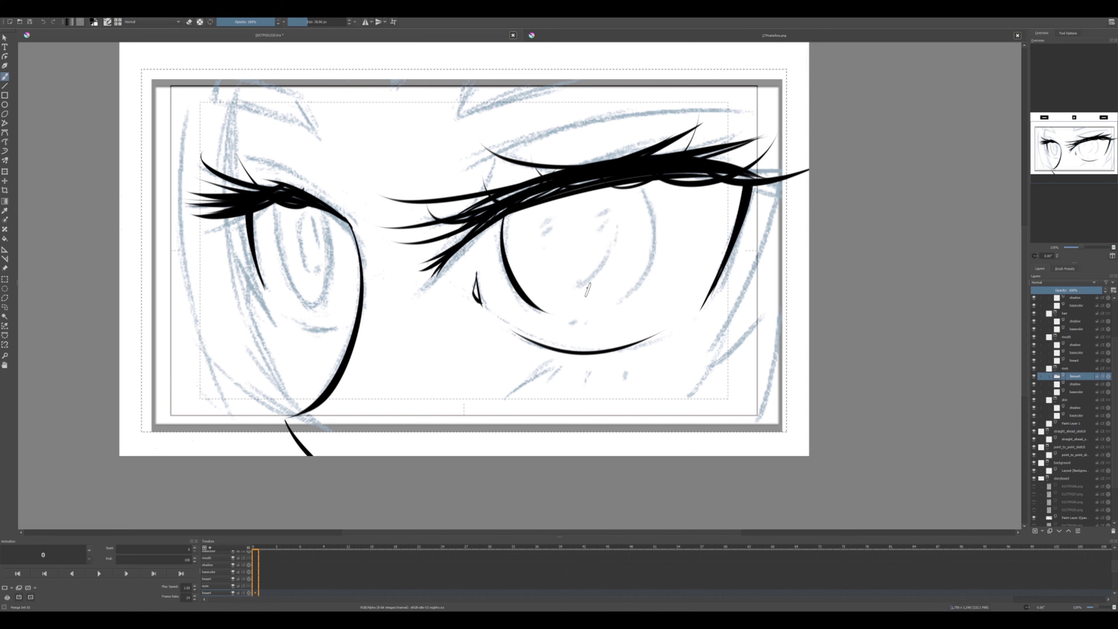
- Ink the near eye's iris and eyelid crease and outline both eyebrows in black
scroll(296, 356, "up", 3)
left_click_drag(715, 165, 405, 198)
key("m")
left_click_drag(756, 211, 779, 167)
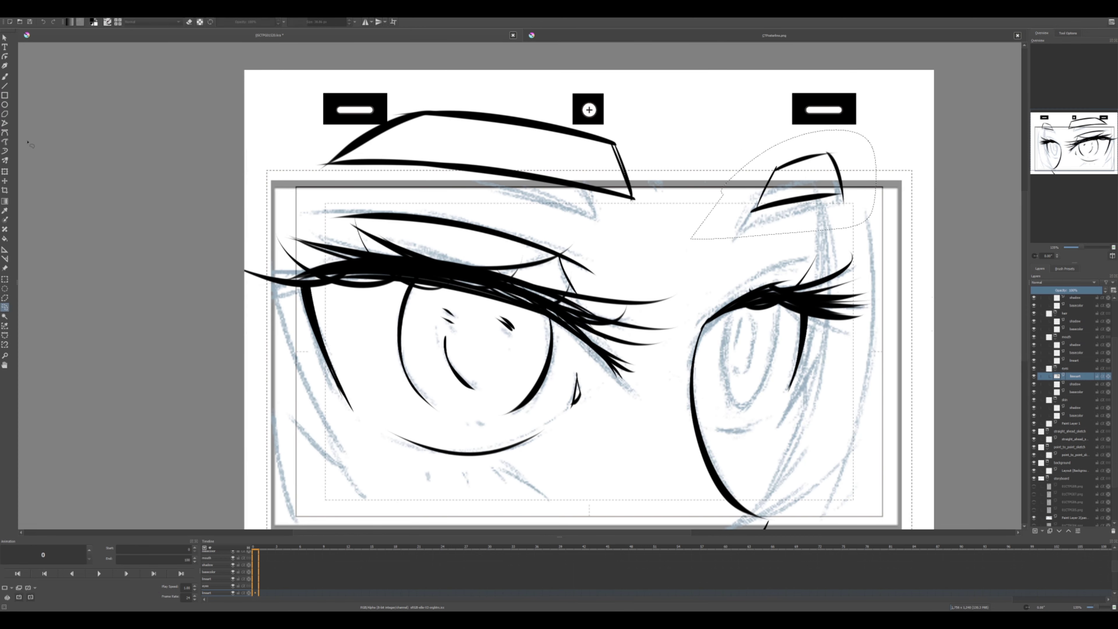
- Select the far eyebrow outline and move it slightly upward
key("m")
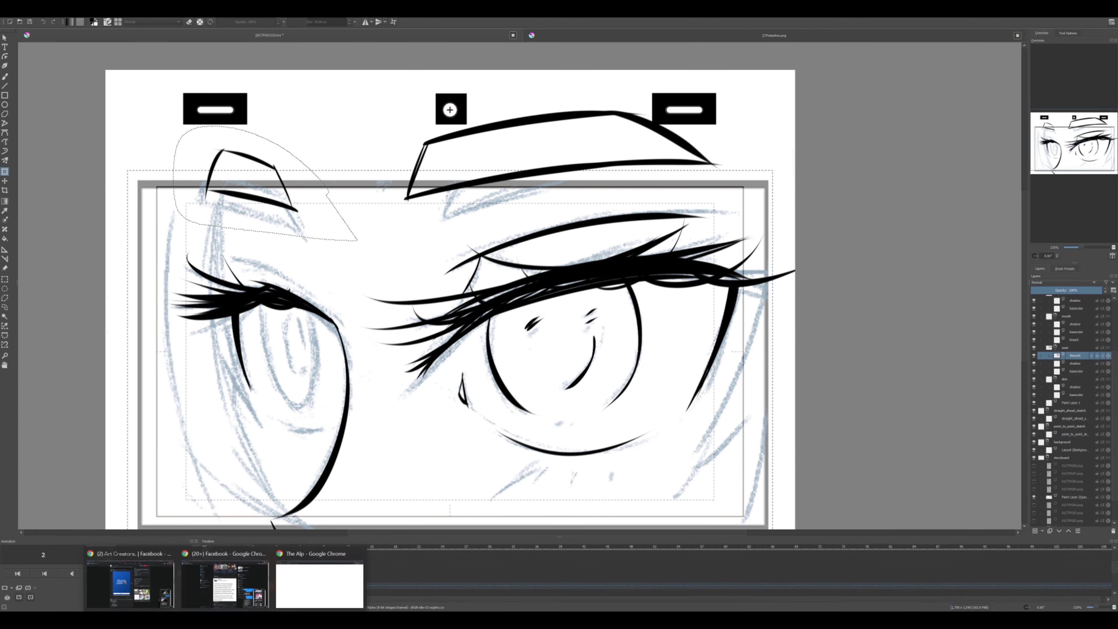
left_click_drag(251, 181, 252, 167)
key("m")
- Ink the far eye's eyelid crease, iris, pupil and lower lid line
key("b")
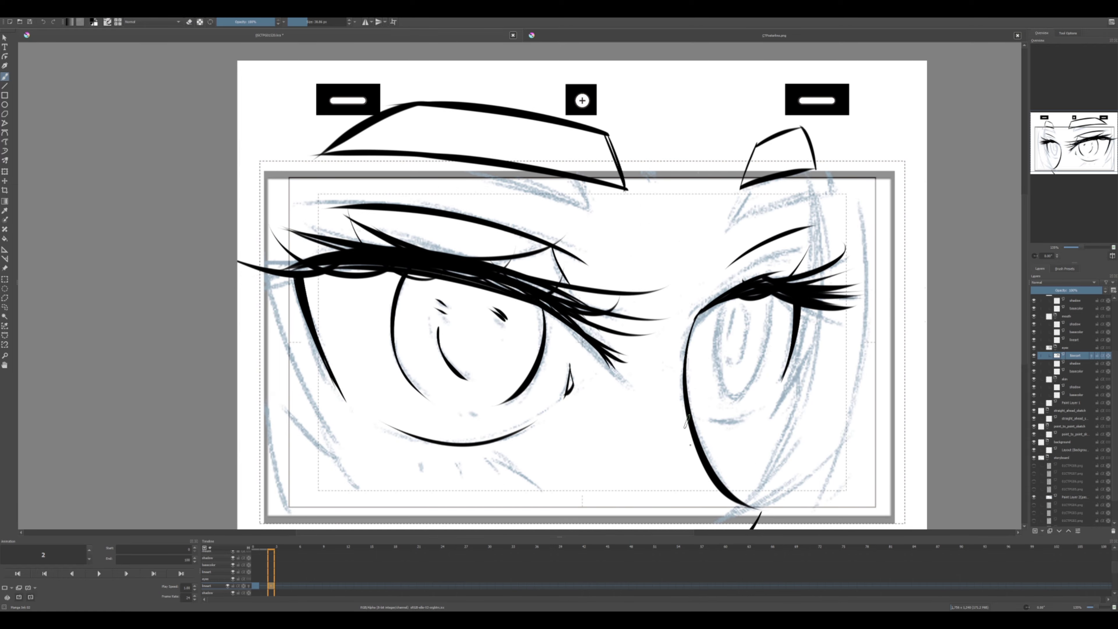
key("m")
key("m")
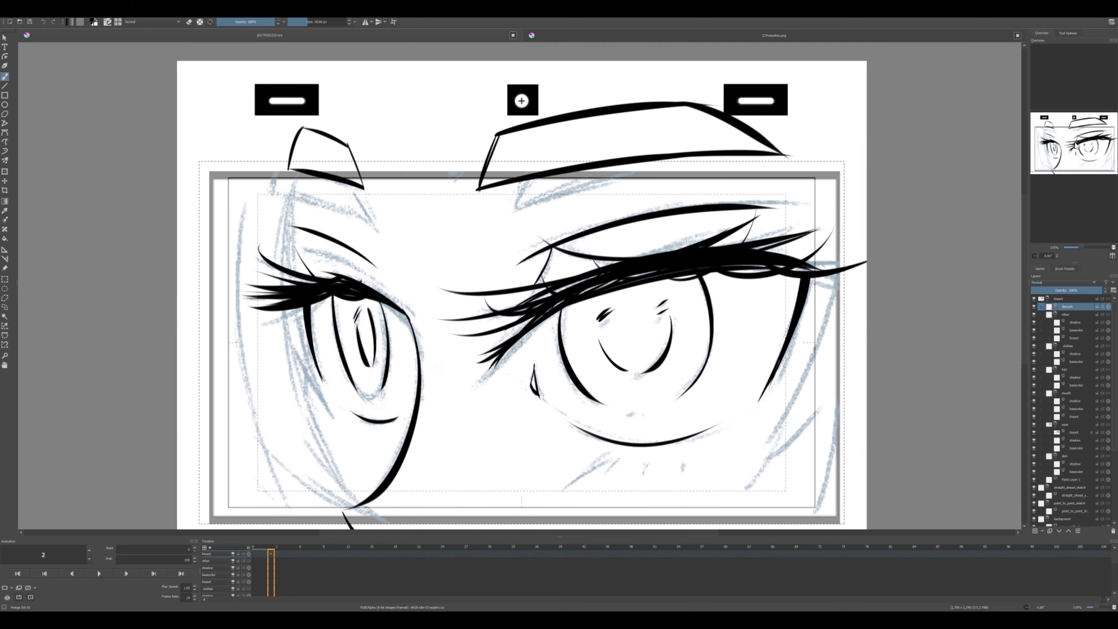
- Ink the long hair strands framing the face on the topmost line-art layer
key("minus")
key("m")
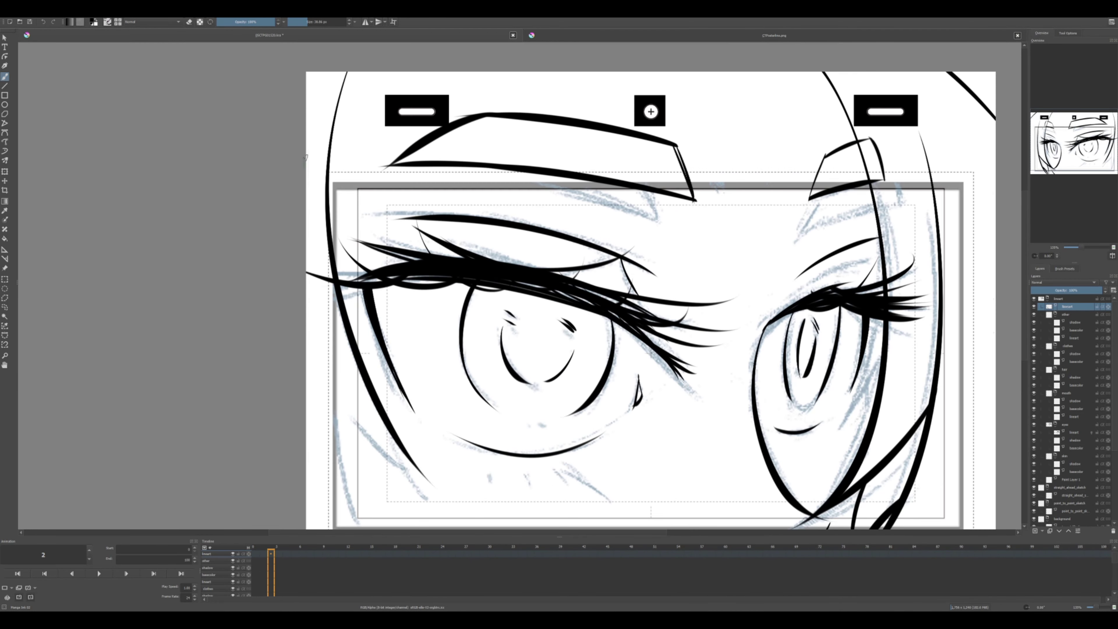
left_click(1083, 239)
left_click(1073, 143)
key("plus")
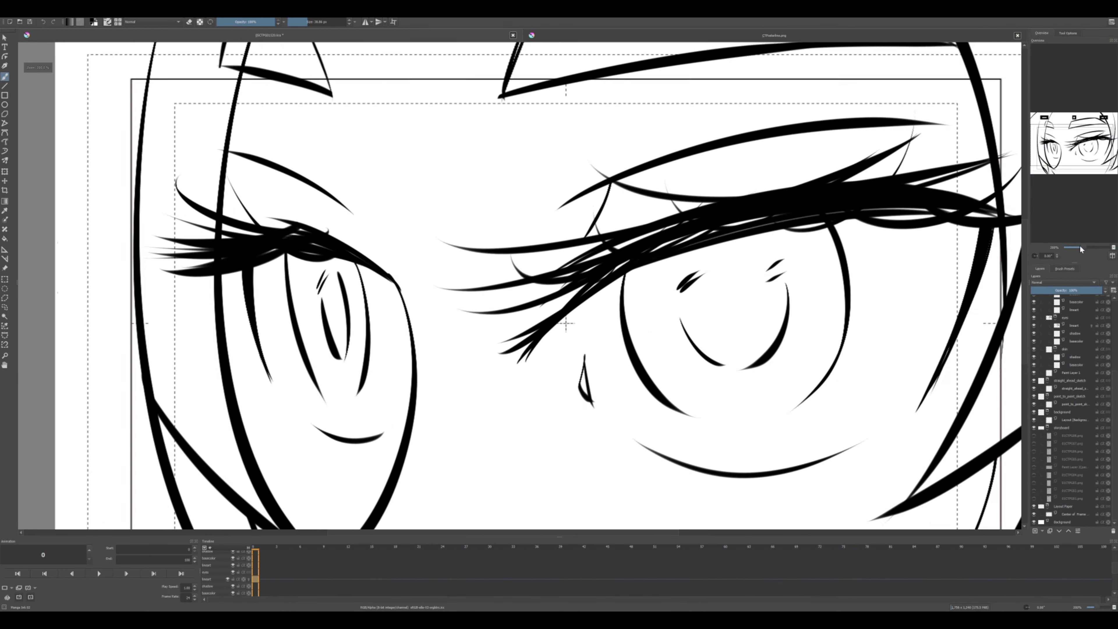
- On frame 2, ink the near eye nearly closed over the onion skin and lower its eyebrow slightly
left_click(206, 578)
left_click_drag(738, 316, 457, 318)
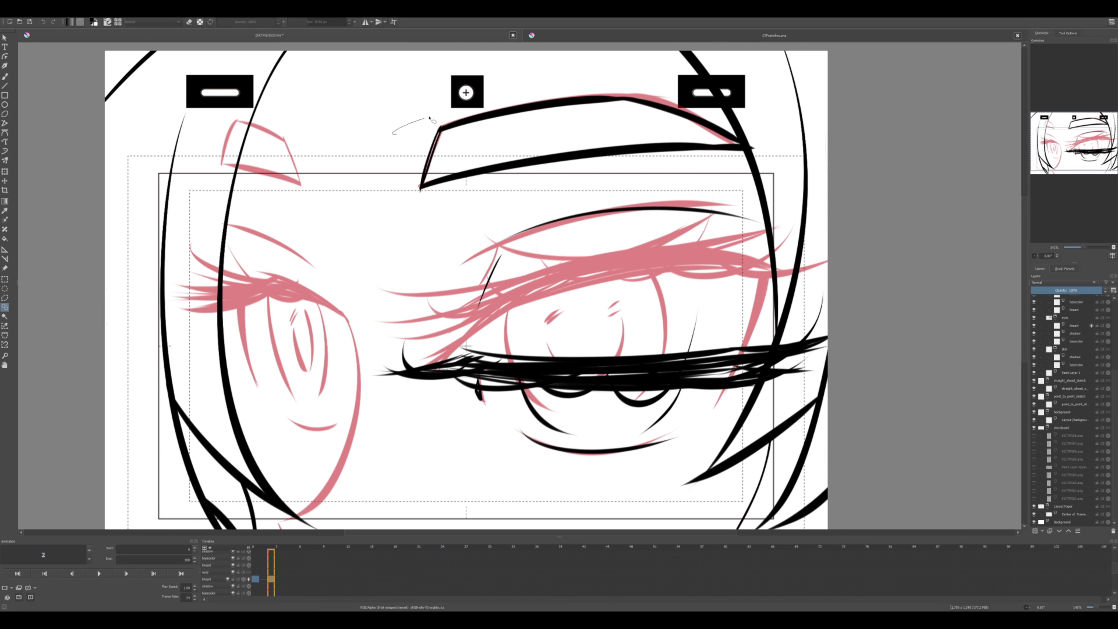
left_click_drag(736, 114, 413, 162)
scroll(1064, 352, "up", 3)
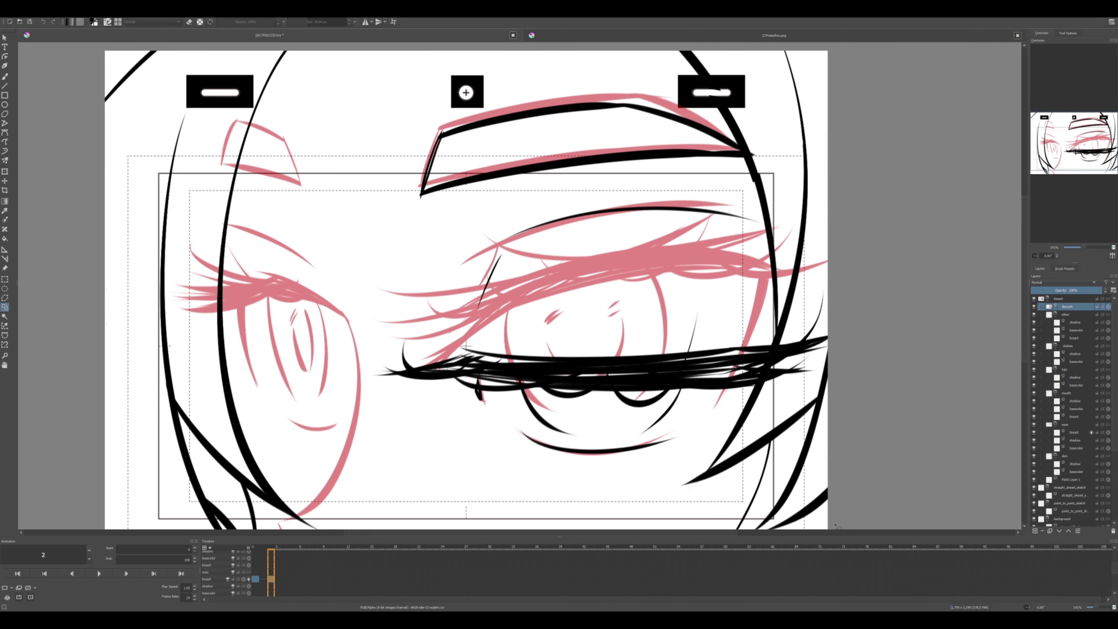
- Clear the hair strands from the topmost line-art layer
left_click(232, 579)
key("Delete")
key("ctrl+shift+a")
left_click_drag(465, 345, 470, 379)
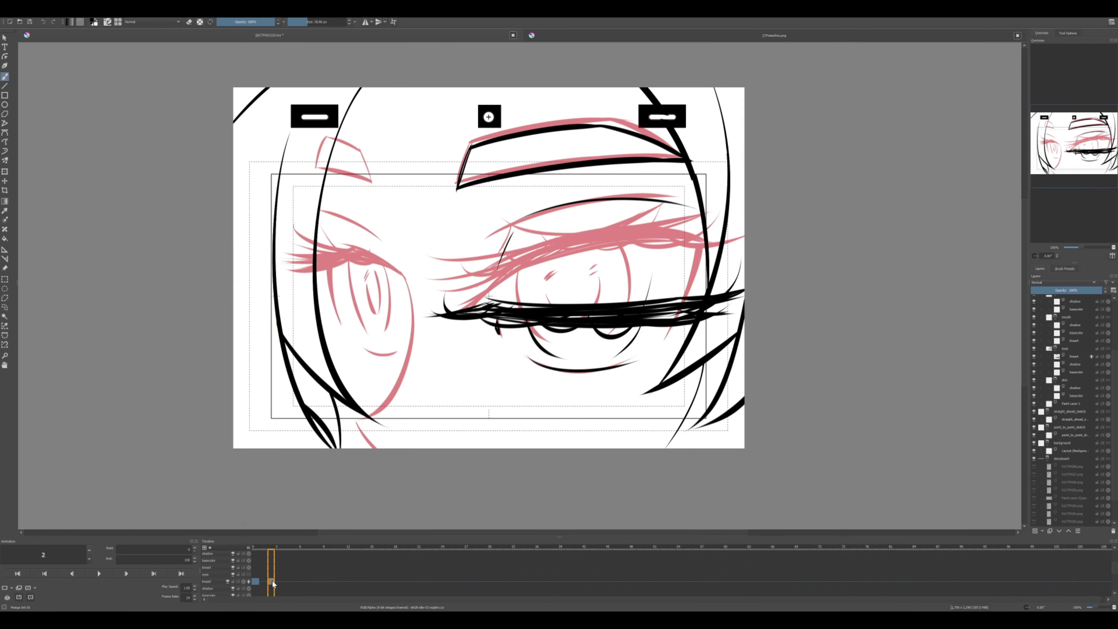
scroll(664, 262, "up", 4)
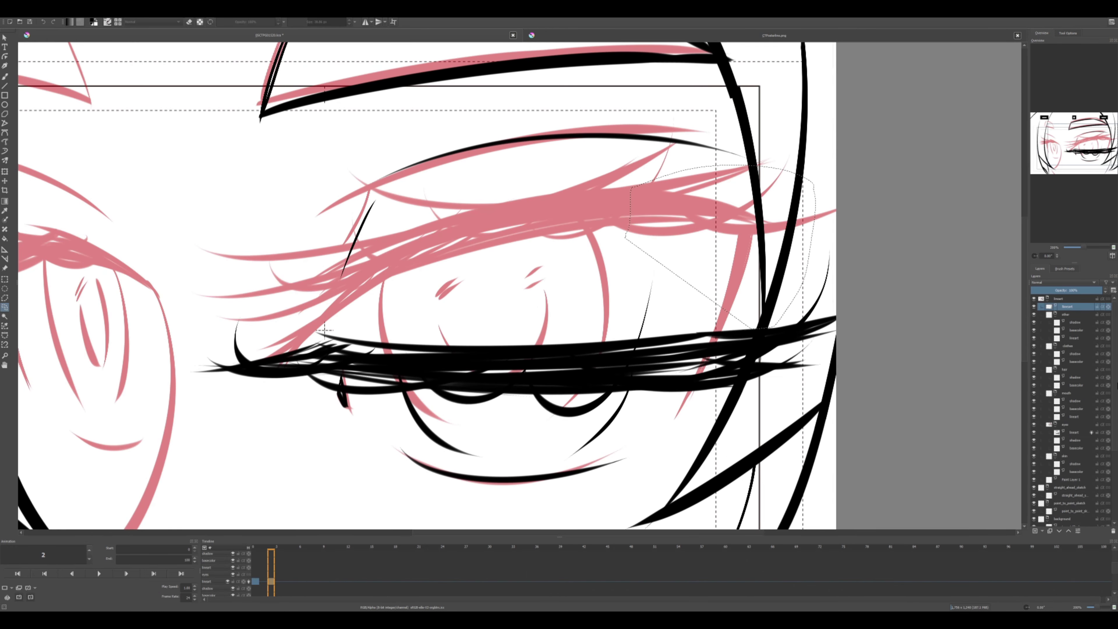
- Ink the far eye nearly closed with its cheek outline on frame 2, and continue the blink on frame 4
scroll(324, 329, "down", 3)
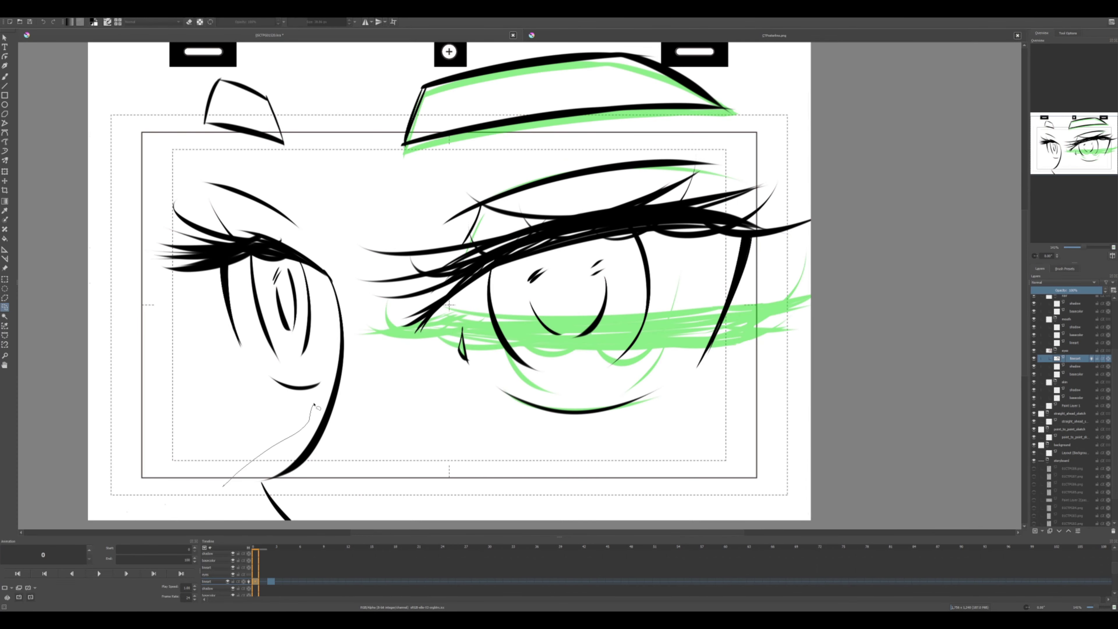
left_click(271, 584)
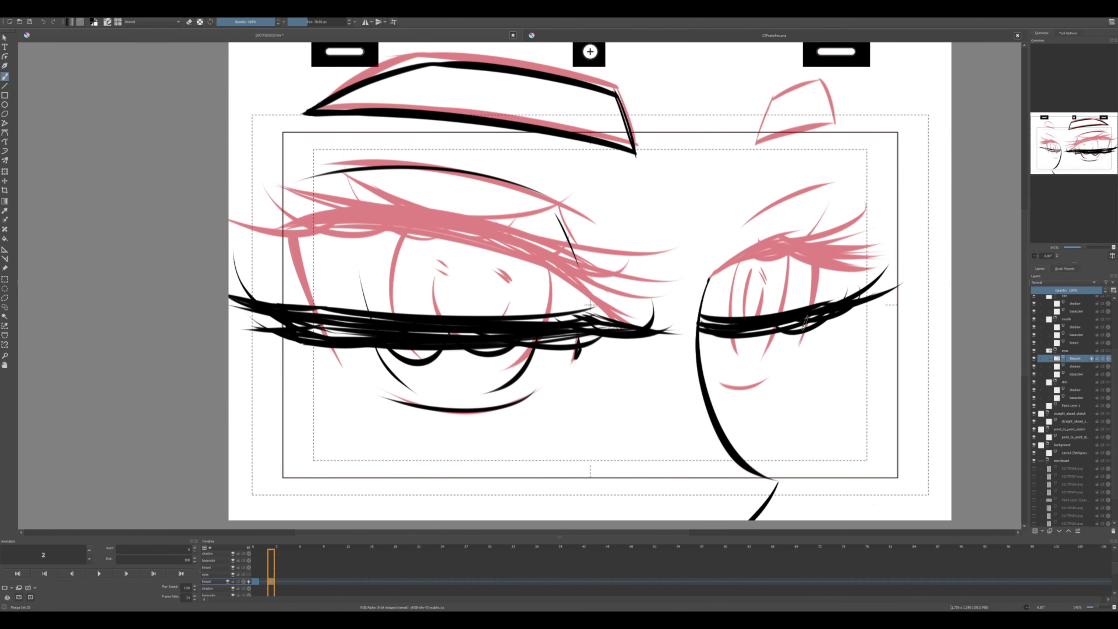
left_click(281, 587)
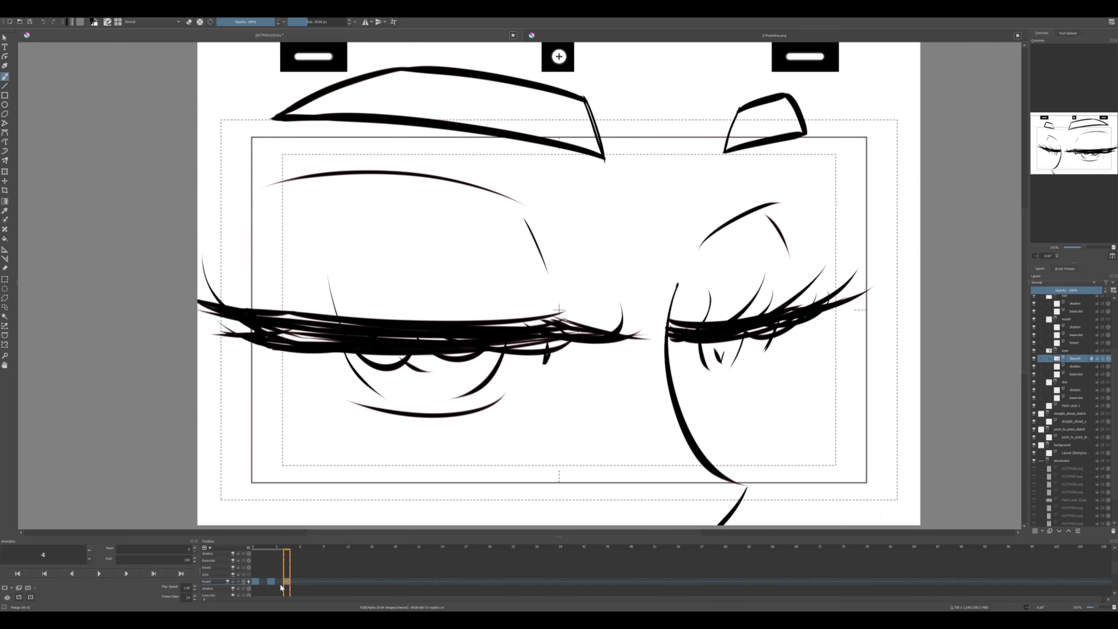
- Switch to the web browser and search for "best gear god of war"
key("ctrl+t")
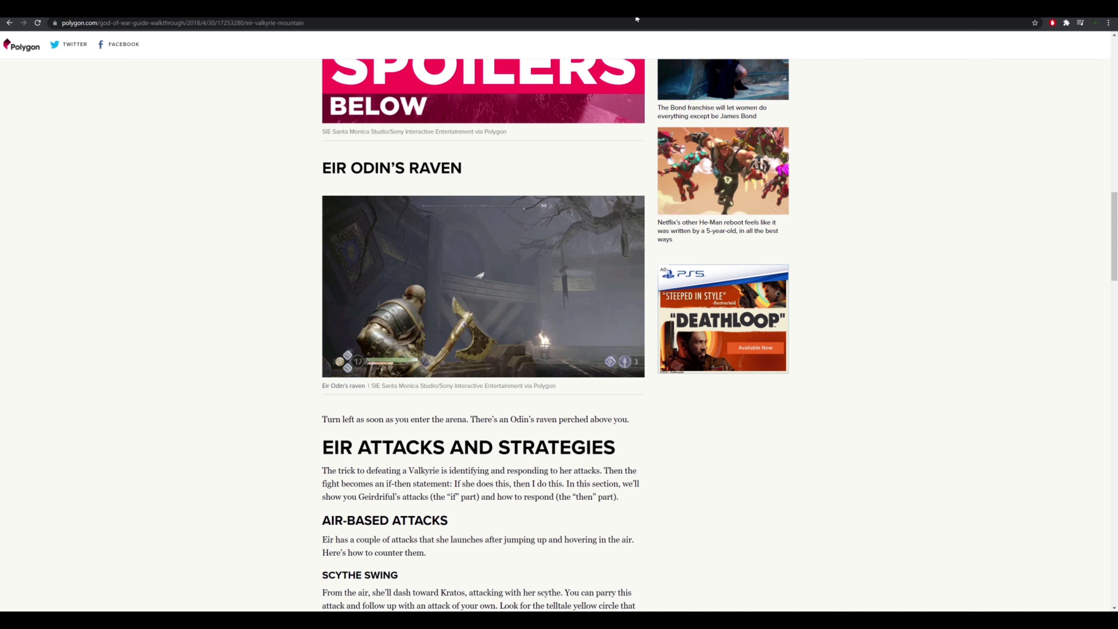
key("ctrl+l")
type("best gear")
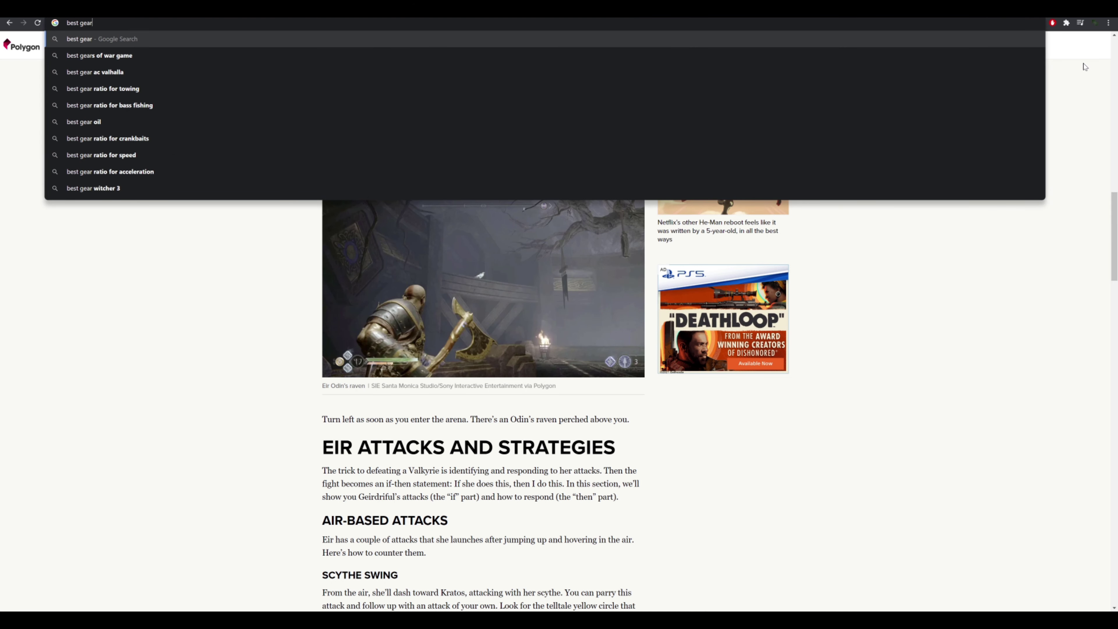
type(" god of war")
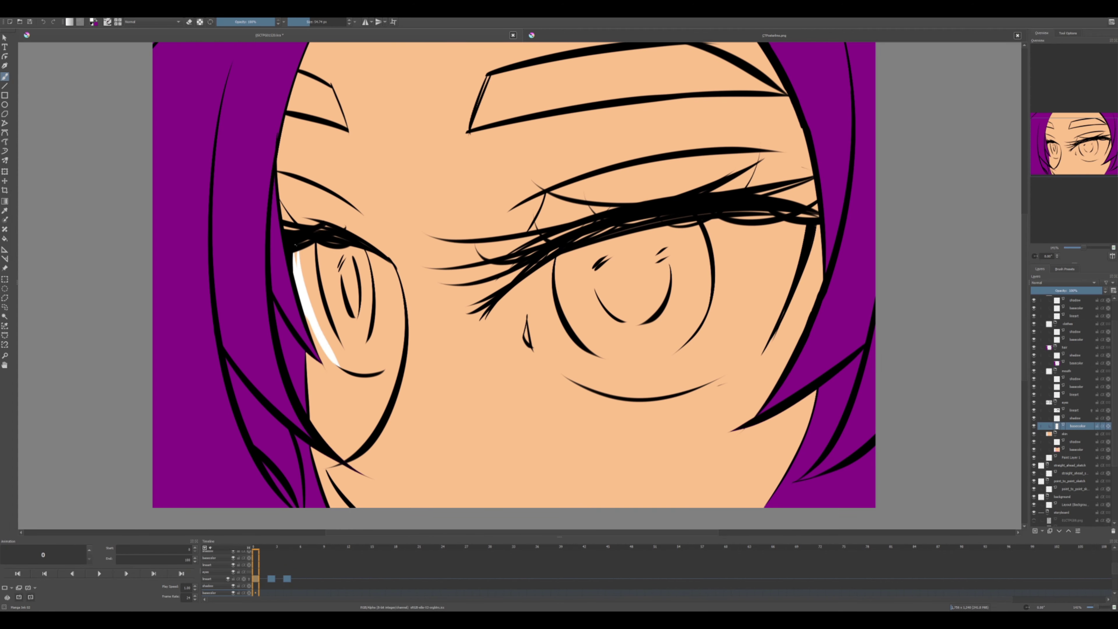
- Paint the whites of the far and near eyes inside their outlines on frame 0
key("m")
left_click_drag(656, 282, 664, 359)
mouse_move(339, 328)
left_mouse_down()
mouse_move(308, 273)
mouse_move(440, 317)
left_mouse_up()
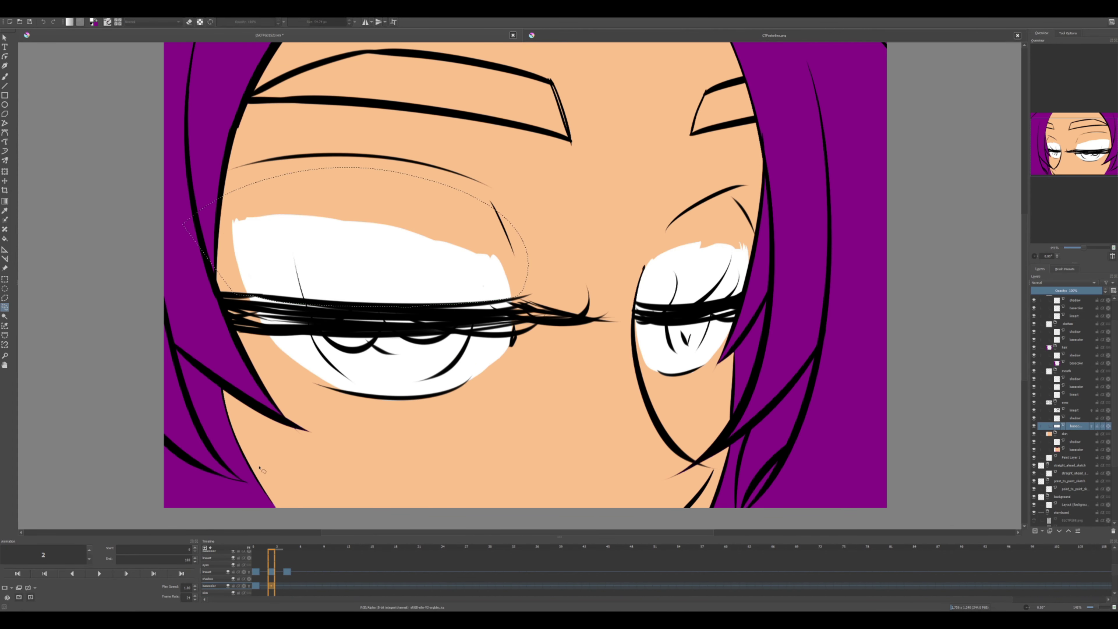
- On frame 2, delete the white areas above the lowered upper eyelids of both eyes
key("Delete")
left_click_drag(572, 287, 634, 303)
key("Delete")
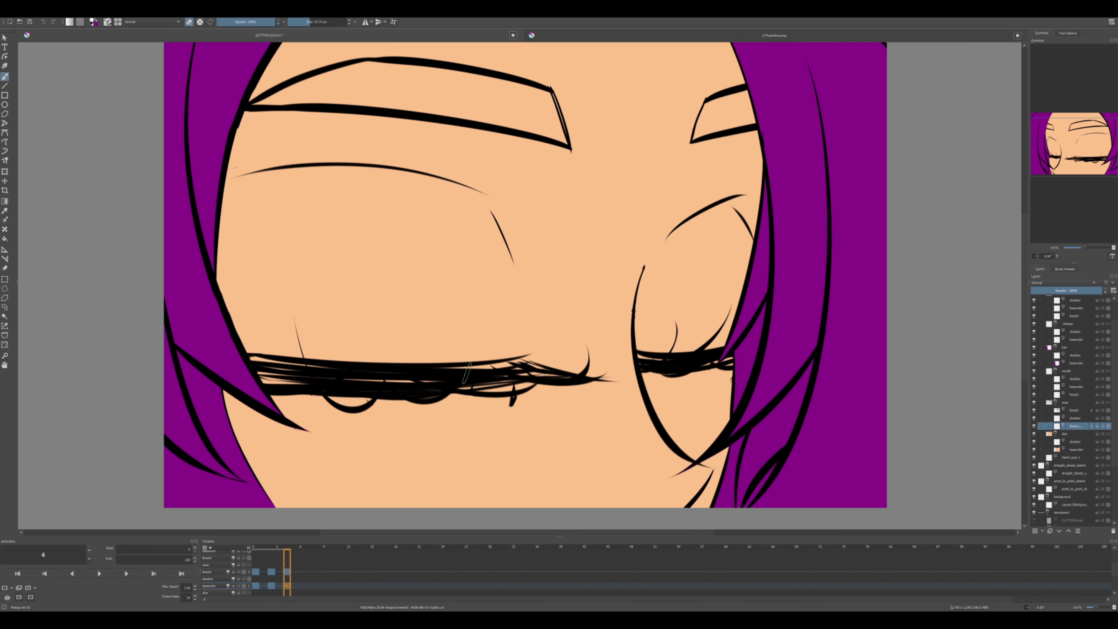
- On frame 0, paint the irises purple, add purple to the upper lashes and fill the eyebrows with the same purple
left_click_drag(462, 330, 354, 342)
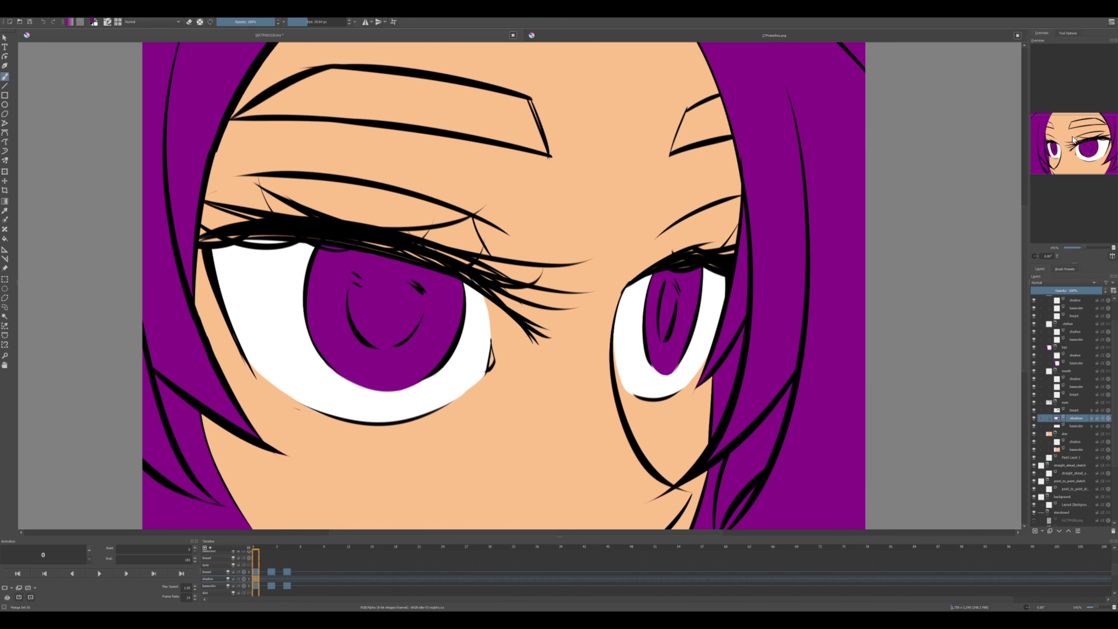
left_click_drag(205, 206, 299, 203)
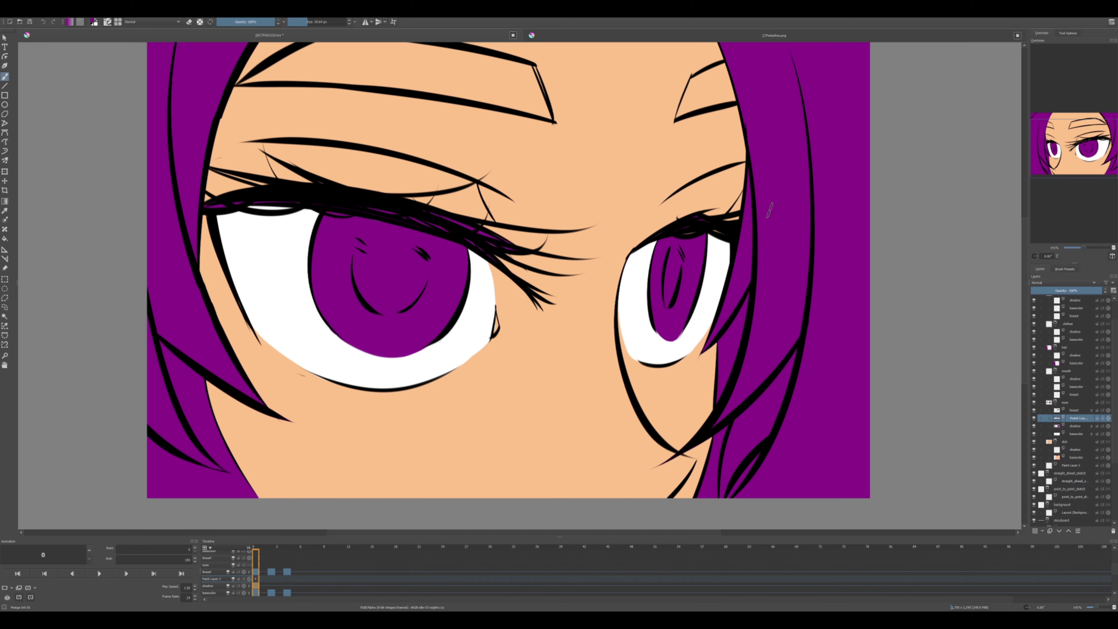
key("m")
left_click_drag(542, 95, 669, 76)
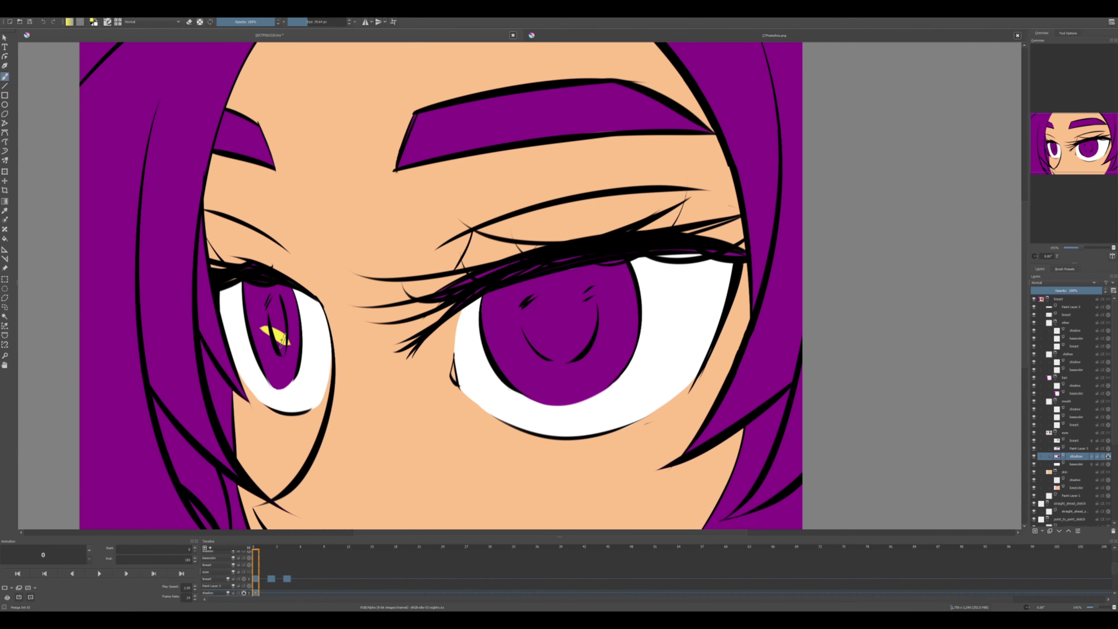
- Recolour the far eye's iris yellow and paint a narrow purple pupil over it on a new paint layer
left_click_drag(282, 339, 276, 315)
scroll(272, 226, "down", 3)
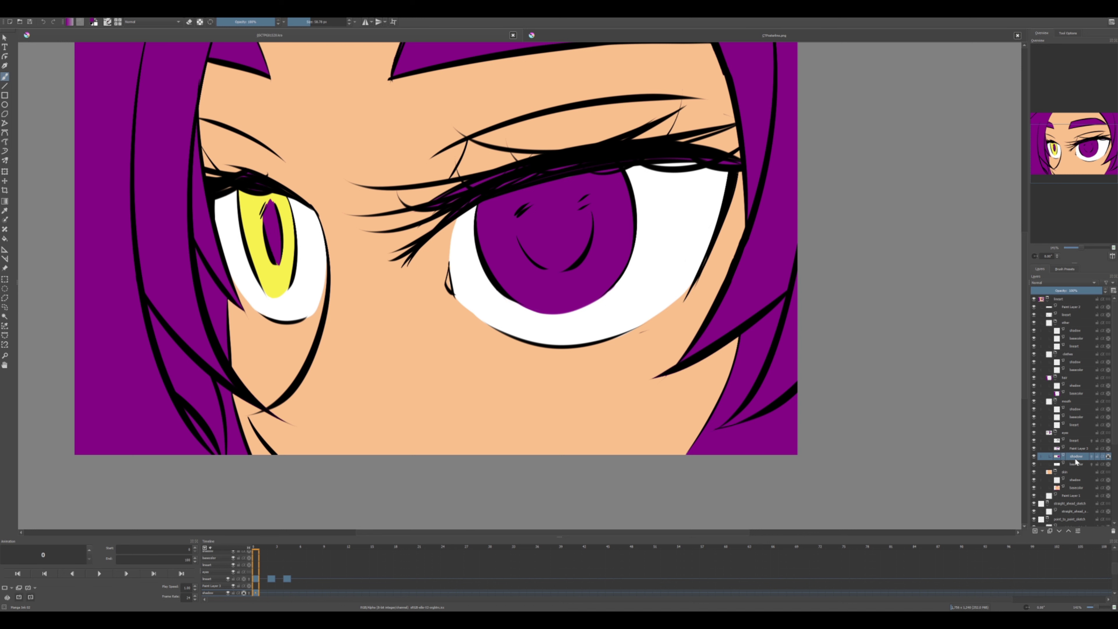
key("Insert")
left_click_drag(271, 206, 275, 248)
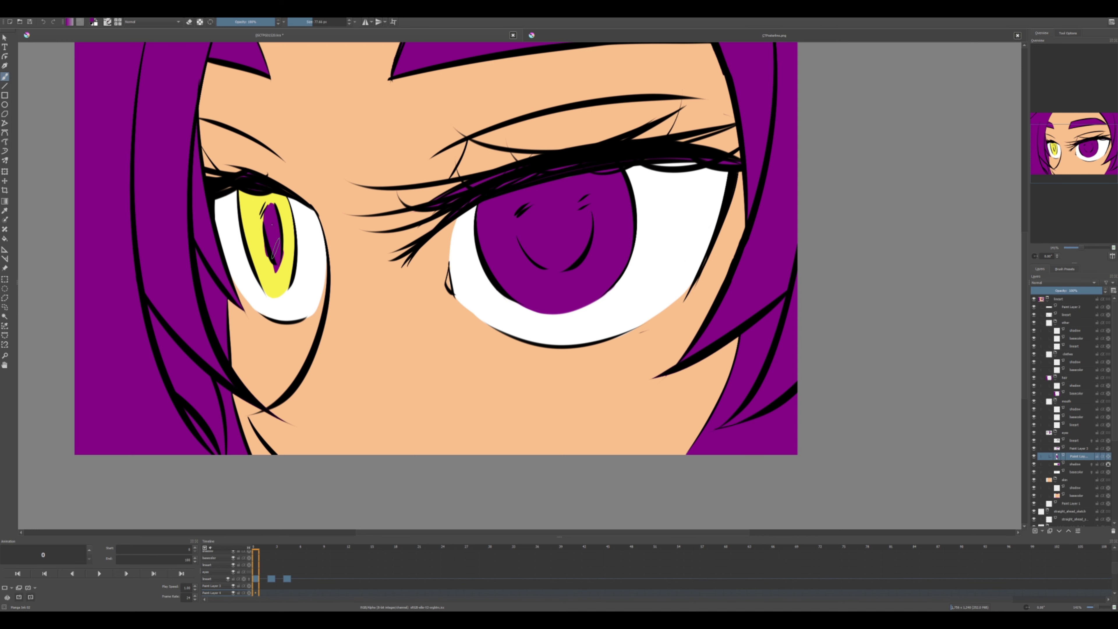
scroll(440, 278, "up", 2)
key("Insert")
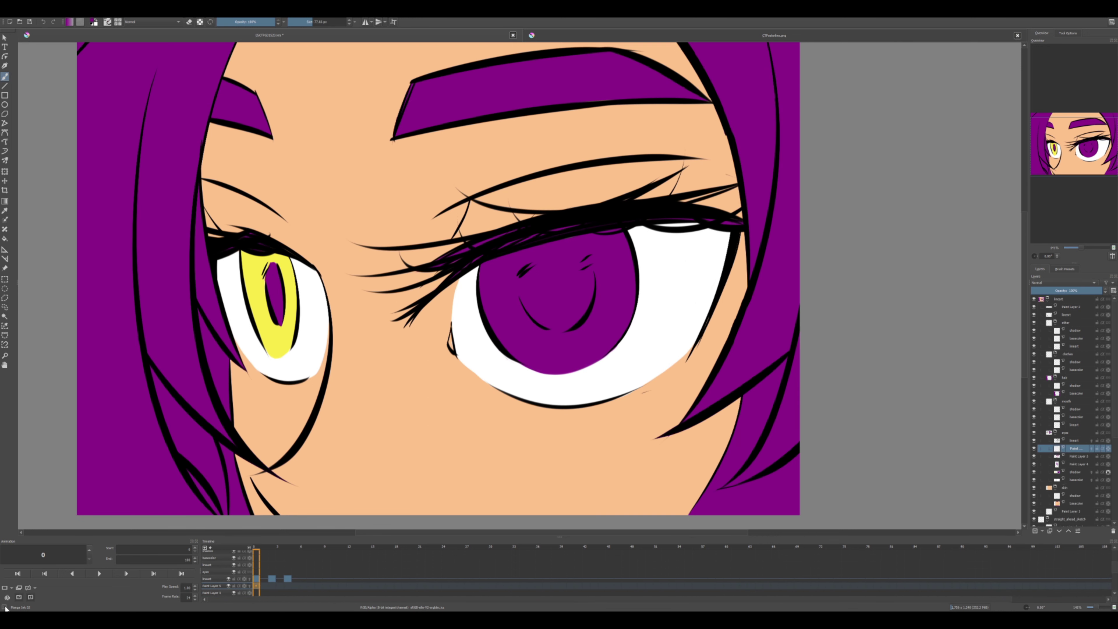
key("ctrl+z")
- On frames 2 and 4, clear the lash, iris and pupil colour lying outside the lowered eyelids
left_click(276, 586)
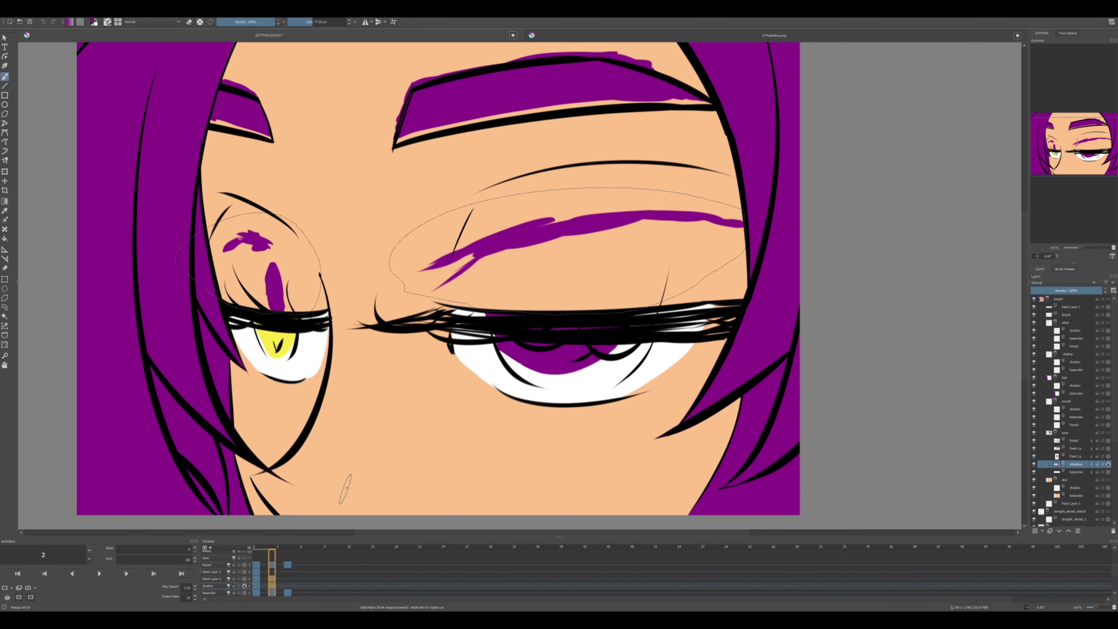
left_click(279, 581)
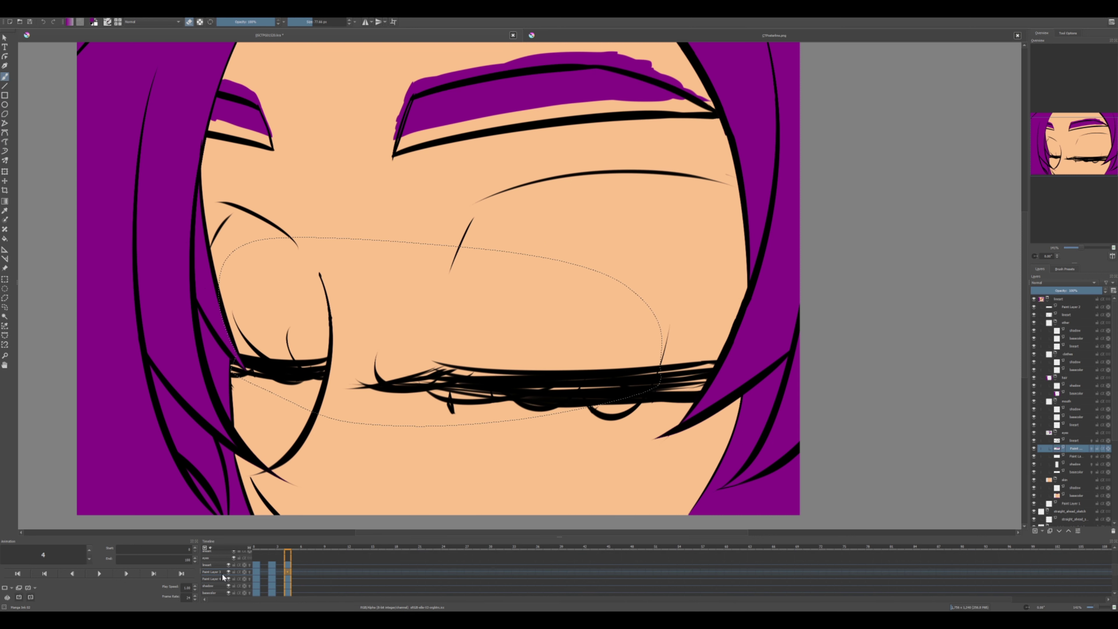
key("ctrl+r")
key("ctrl+z")
- Clear the offset purple eyebrow fill from frame 2 and repaint the eyebrows purple within their lowered outlines through frame 4
mouse_move(291, 620)
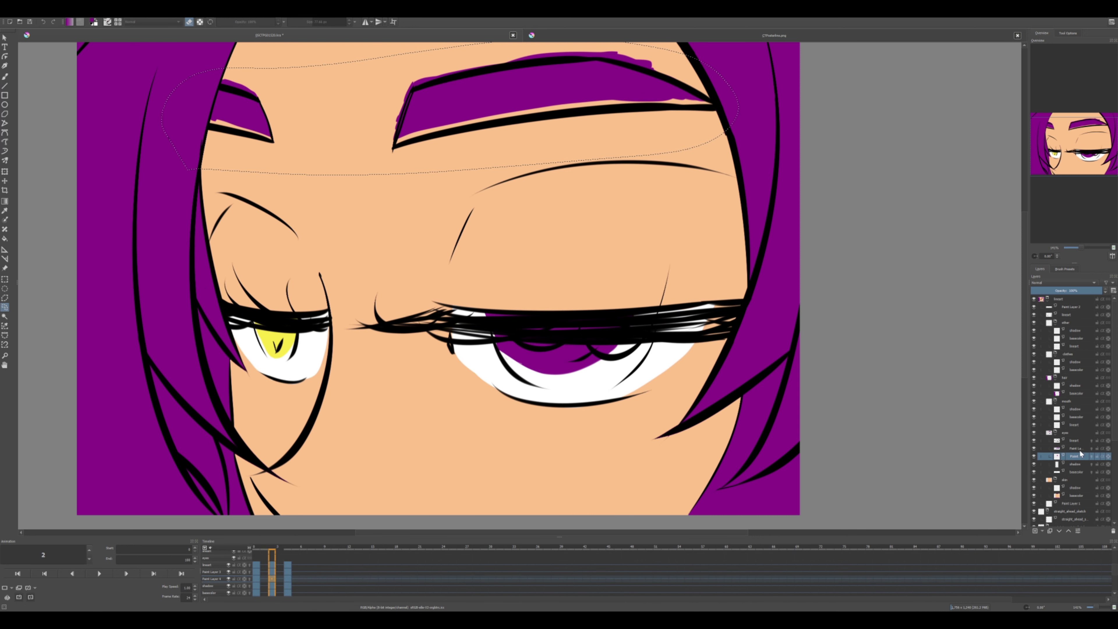
key("Delete")
key("b")
key("ctrl+shift+a")
key("m")
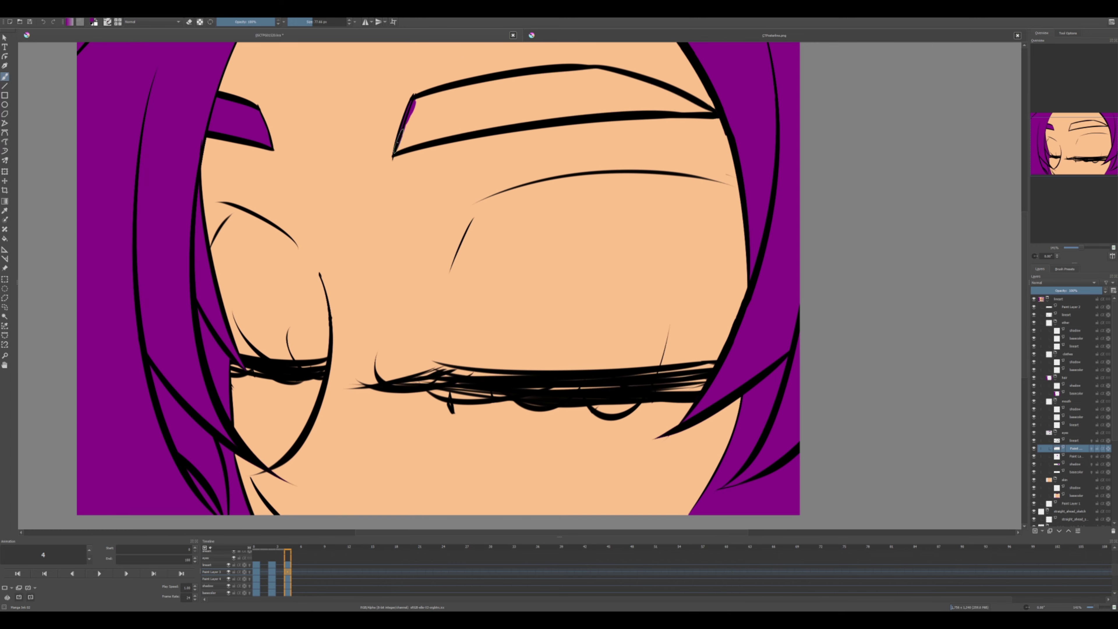